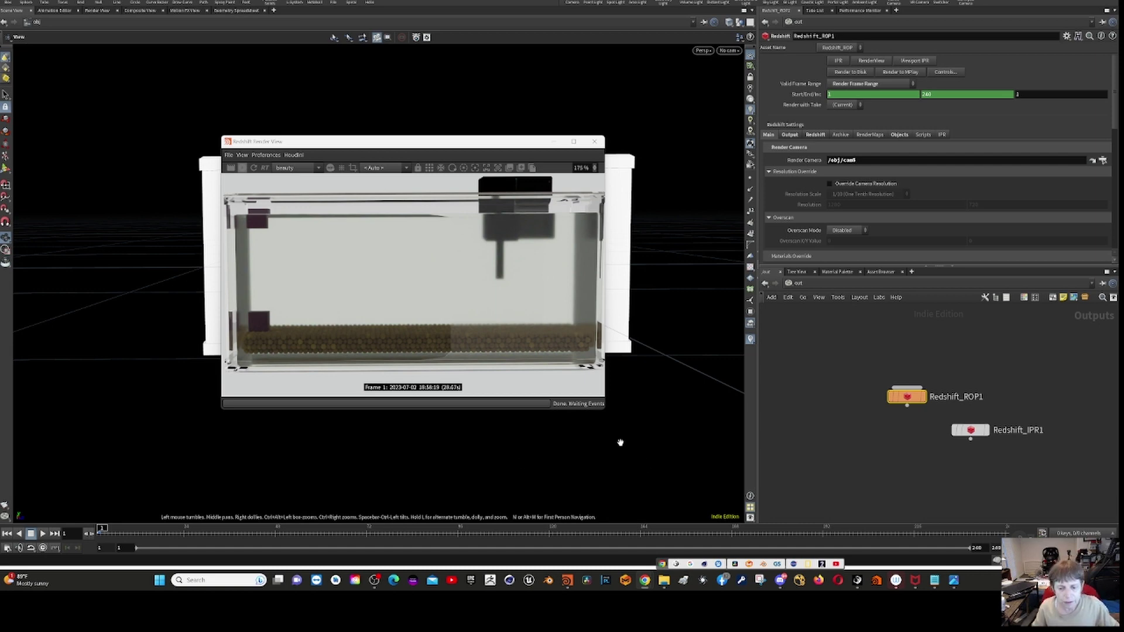
Enlarge the Redshift render window to review the aquarium render, and minimise it to uncover the viewport.
{"action": "left_click_drag", "start_coordinate": [602, 411], "coordinate": [864, 514]}
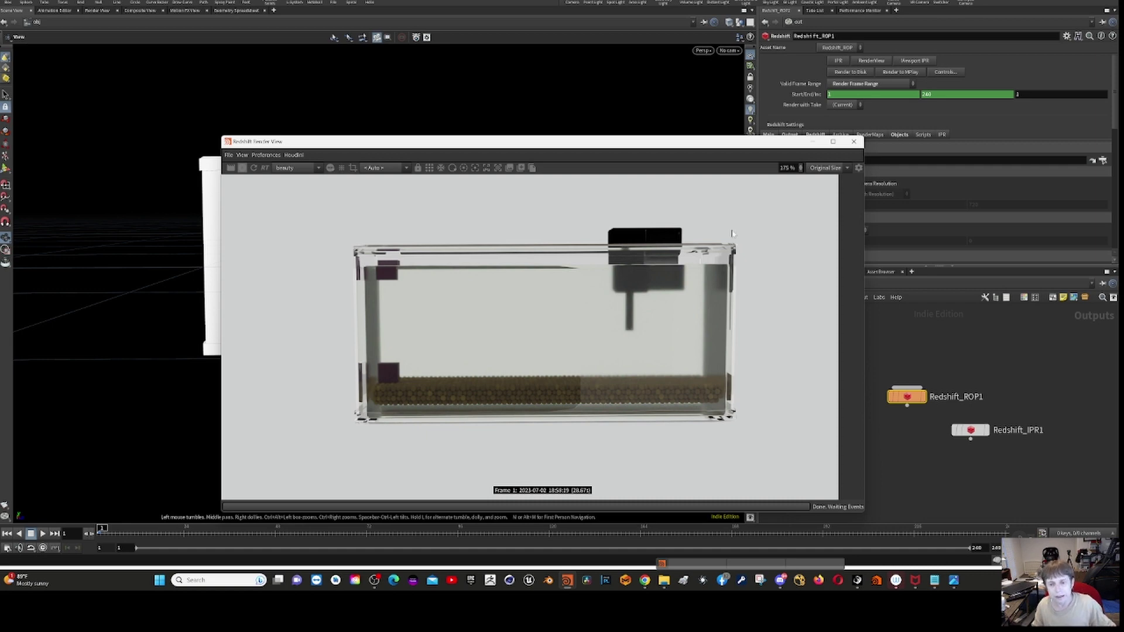
{"action": "left_click", "coordinate": [634, 109]}
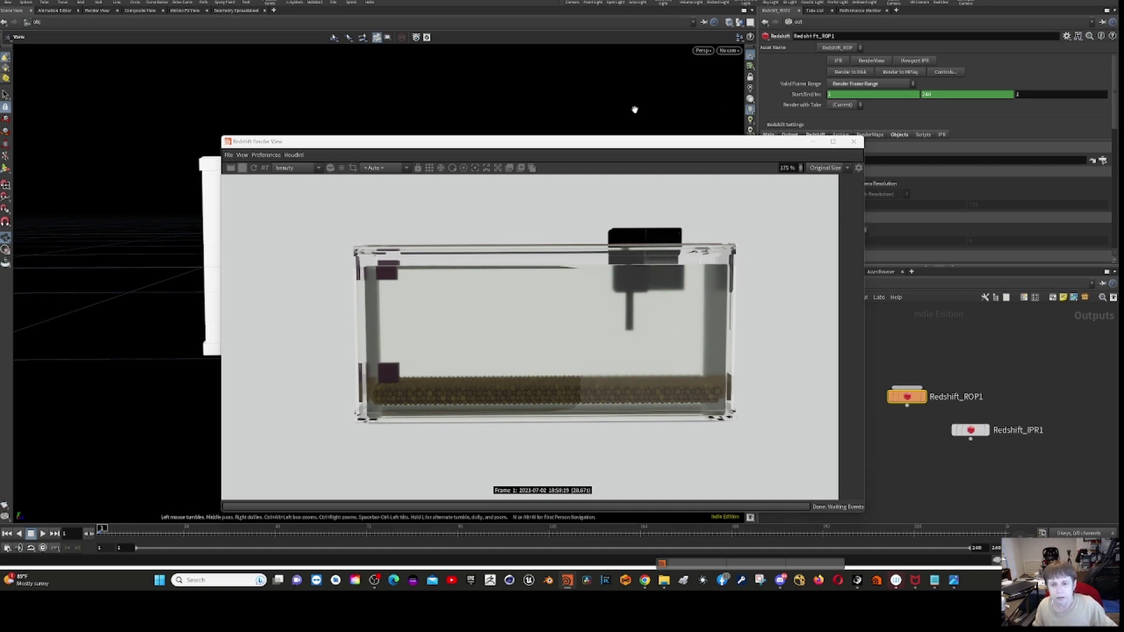
{"action": "left_click", "coordinate": [811, 142]}
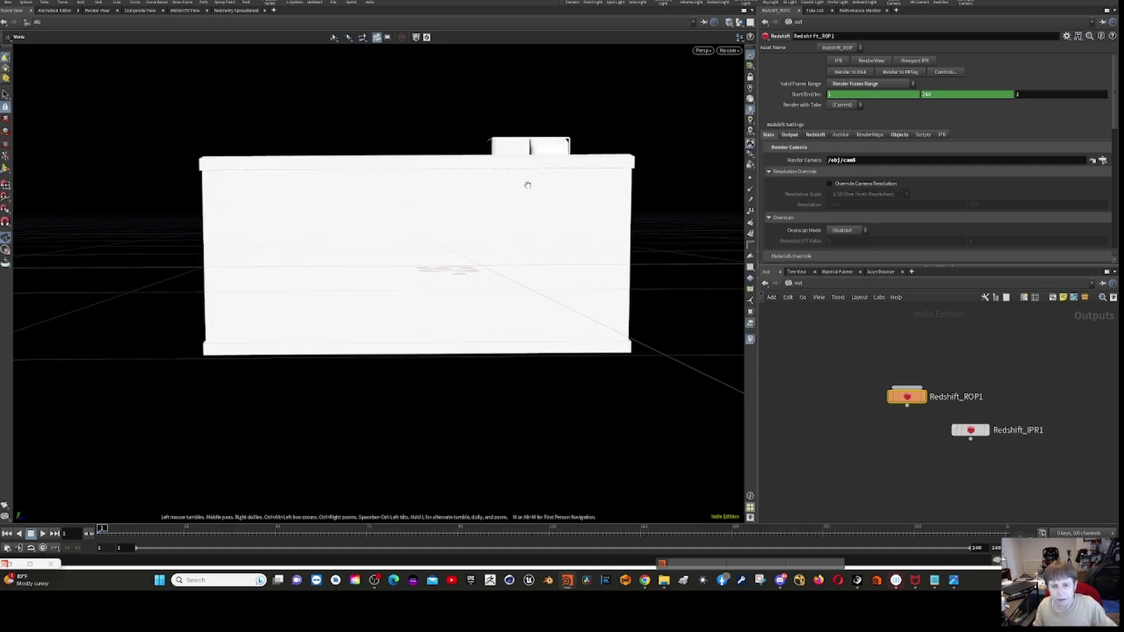
Examine the aquarium tank and its filter in the viewport from a raised angle.
{"action": "left_click_drag", "start_coordinate": [527, 185], "coordinate": [276, 86]}
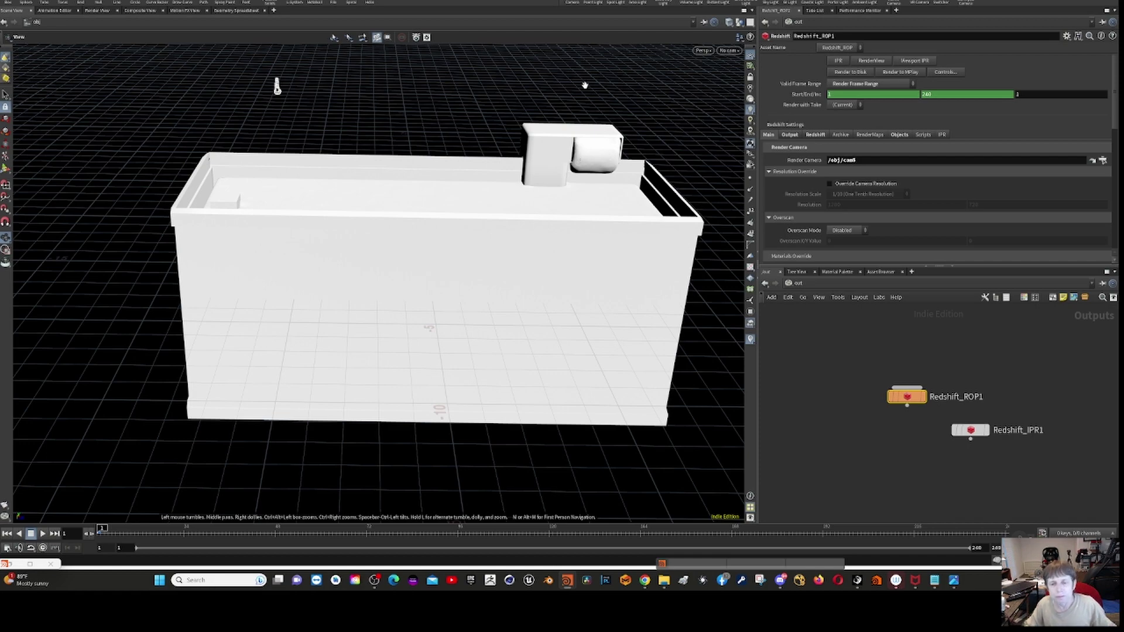
{"action": "left_click_drag", "start_coordinate": [604, 170], "coordinate": [606, 175]}
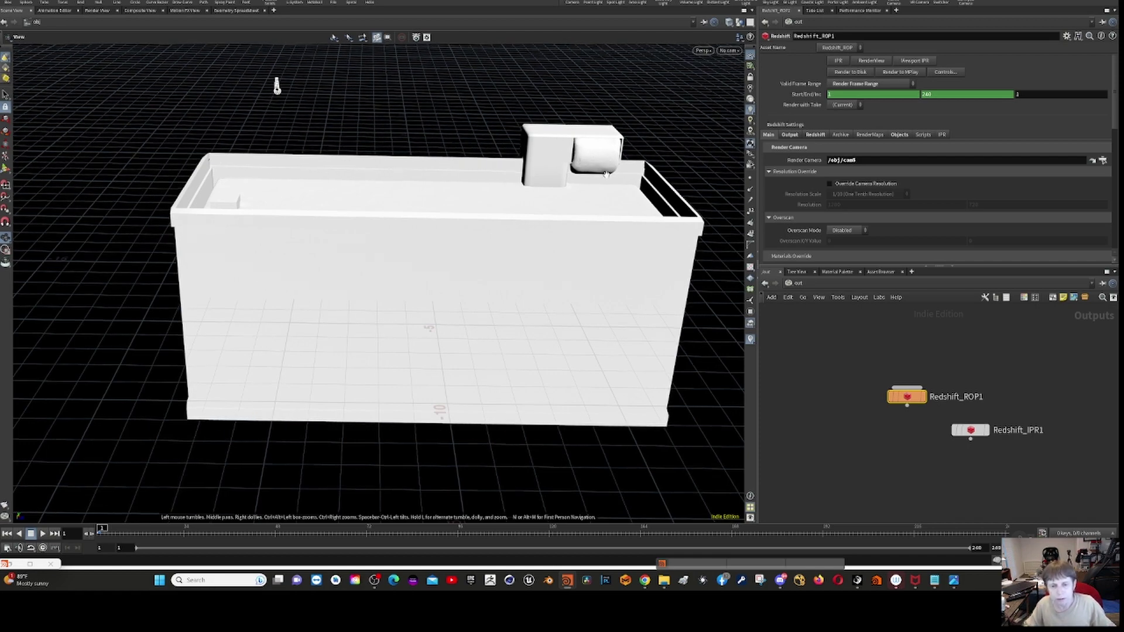
{"action": "left_click_drag", "start_coordinate": [276, 88], "coordinate": [207, 130]}
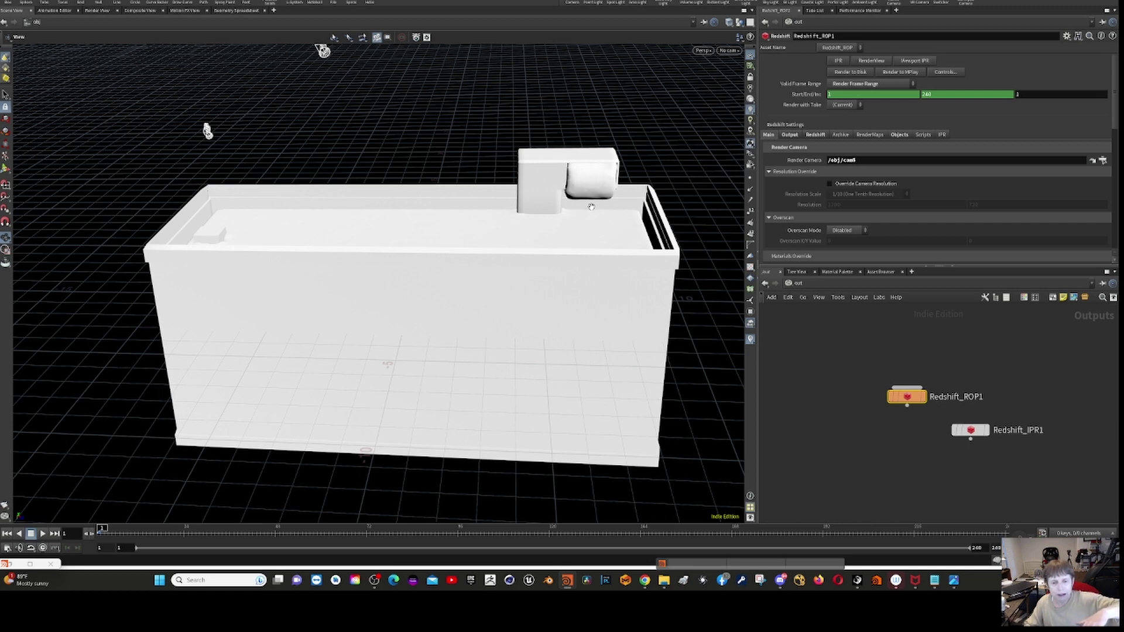
{"action": "left_click_drag", "start_coordinate": [591, 207], "coordinate": [589, 206]}
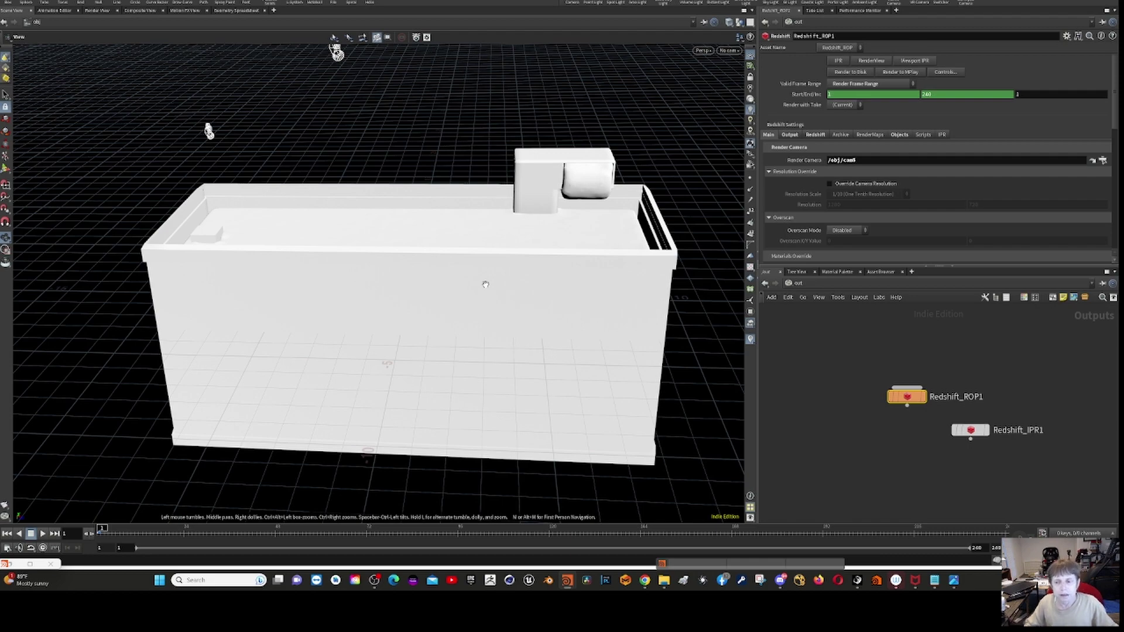
{"action": "left_click_drag", "start_coordinate": [485, 284], "coordinate": [486, 285]}
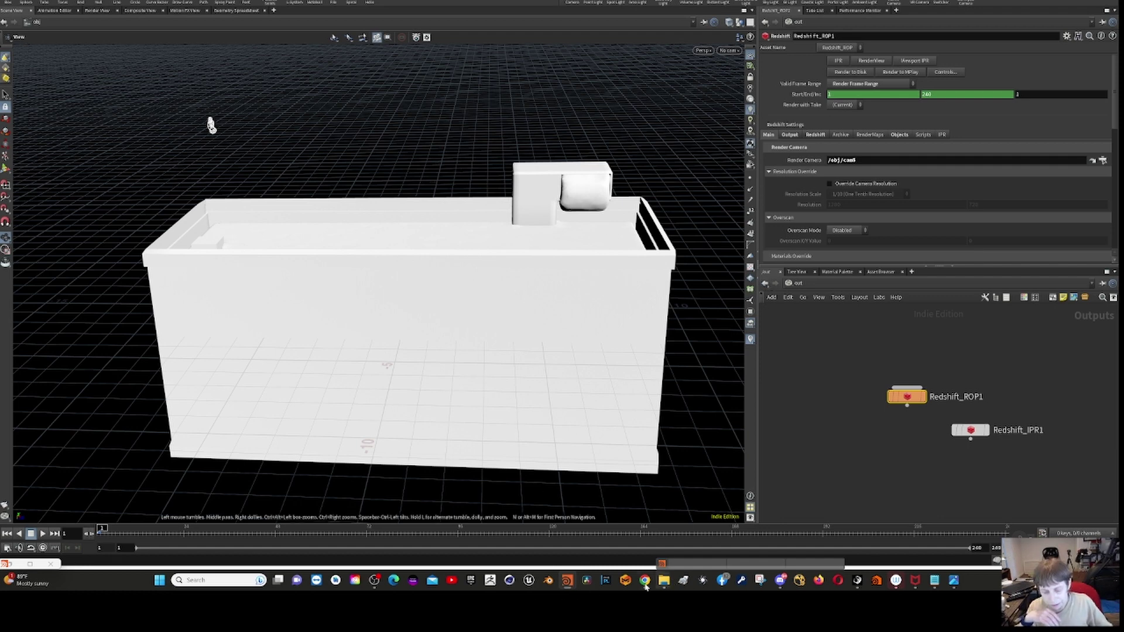
Open the Redshift RenderView for the aquarium scene.
{"action": "mouse_move", "coordinate": [568, 581]}
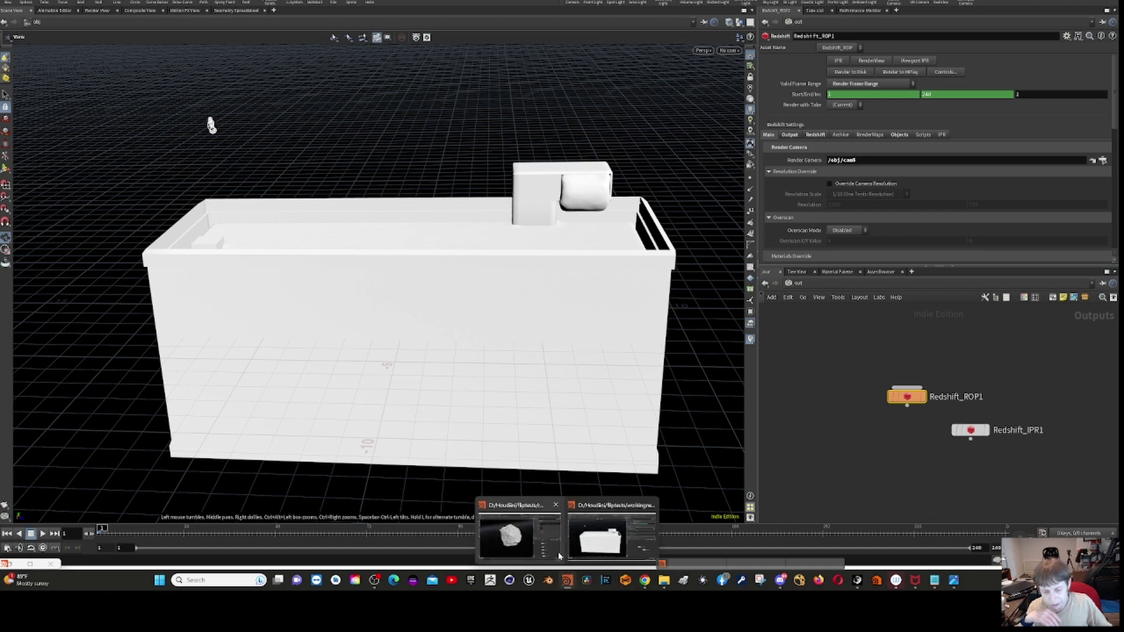
{"action": "mouse_move", "coordinate": [608, 546]}
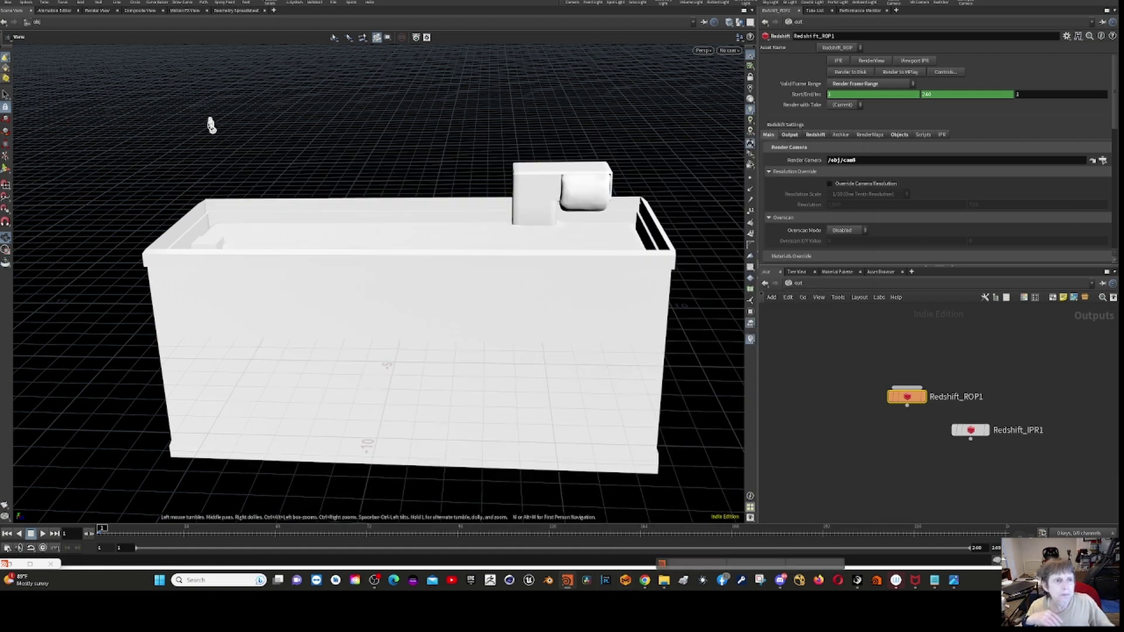
{"action": "left_click", "coordinate": [143, 1]}
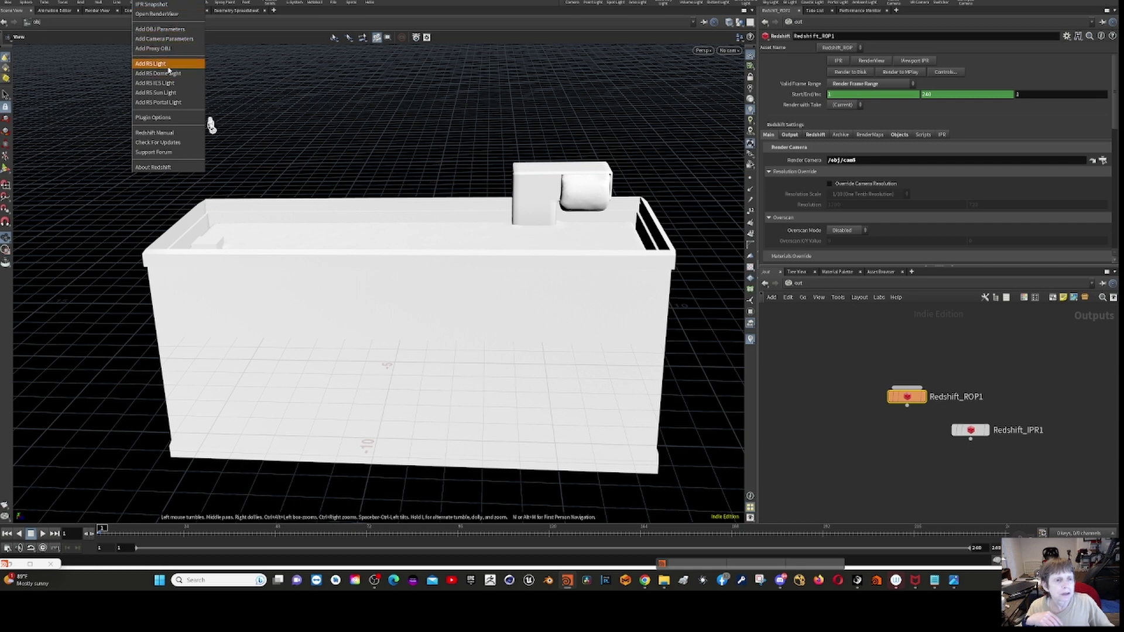
{"action": "left_click", "coordinate": [157, 16]}
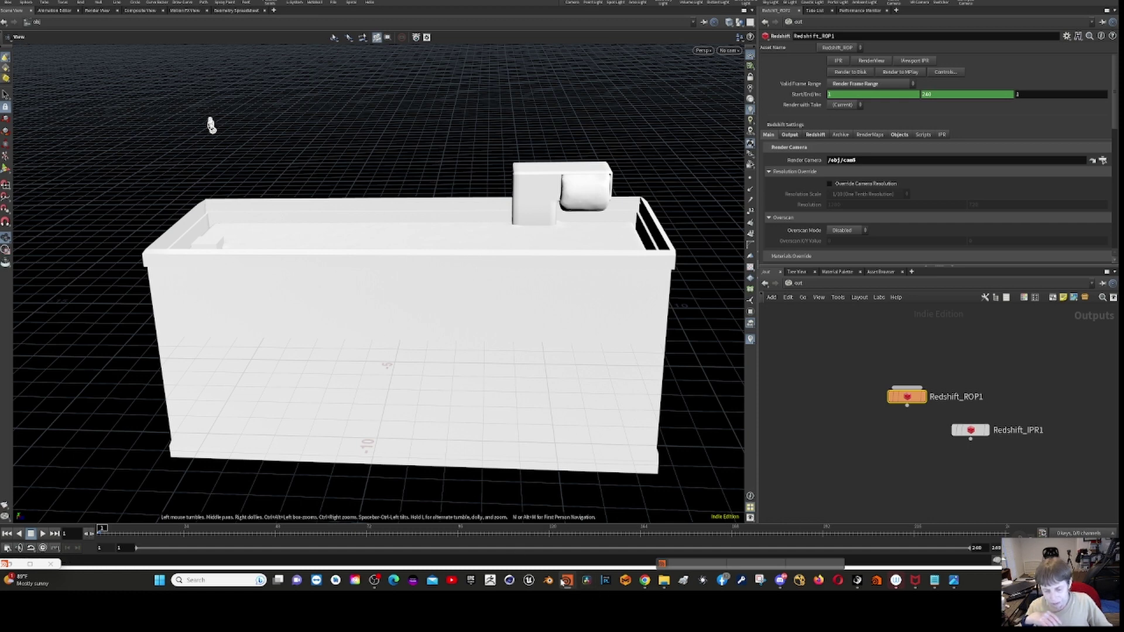
{"action": "right_click", "coordinate": [569, 587]}
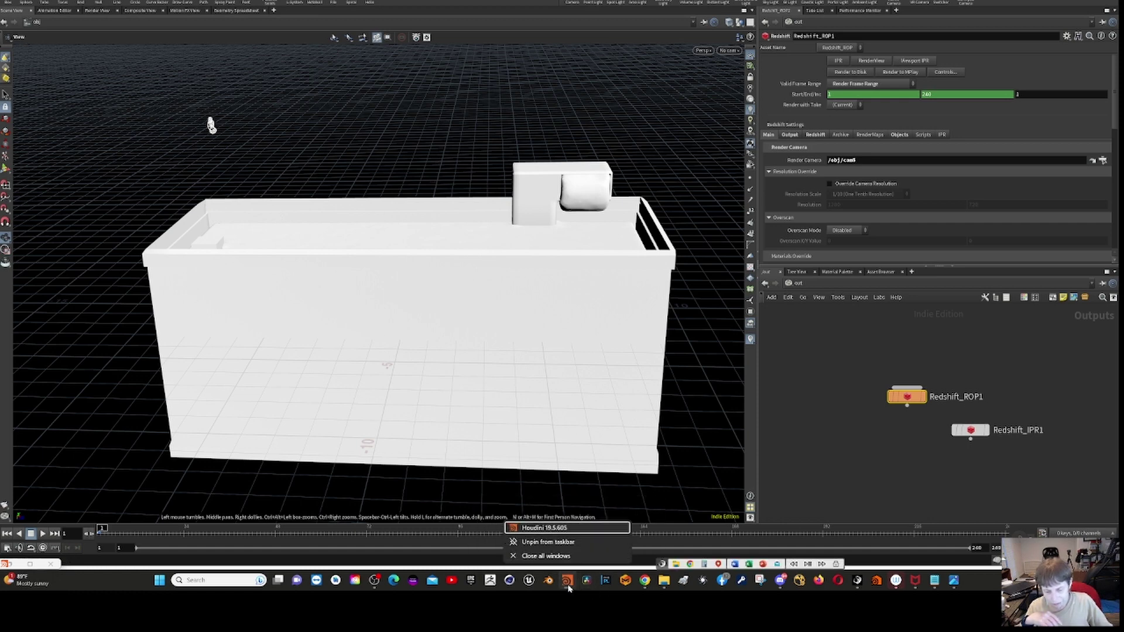
{"action": "left_click", "coordinate": [504, 509]}
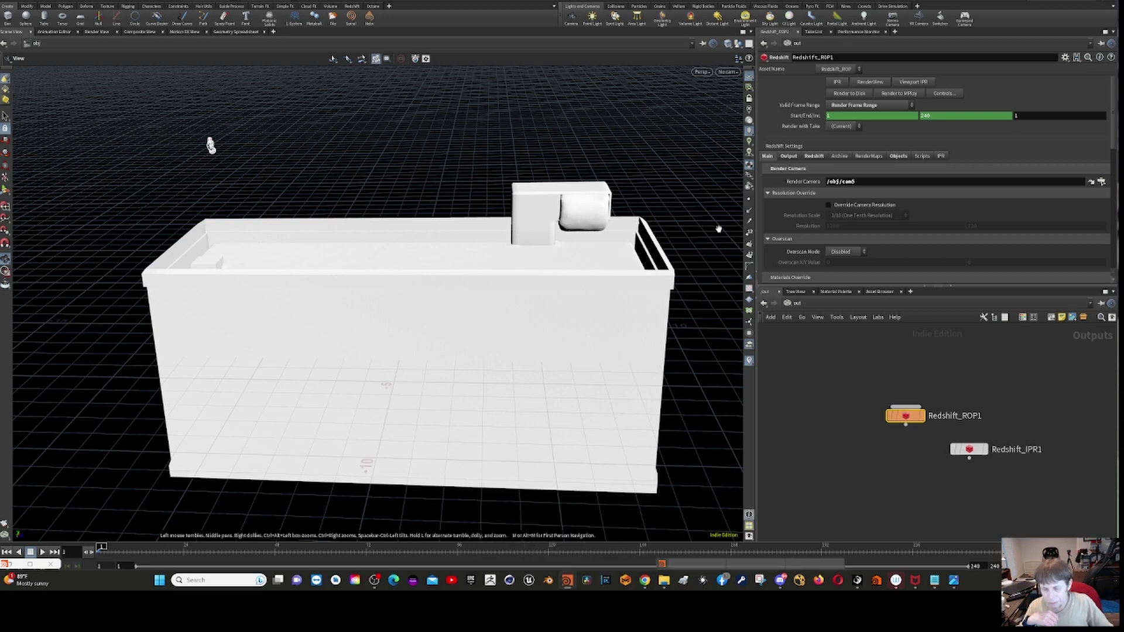
{"action": "left_click", "coordinate": [144, 1]}
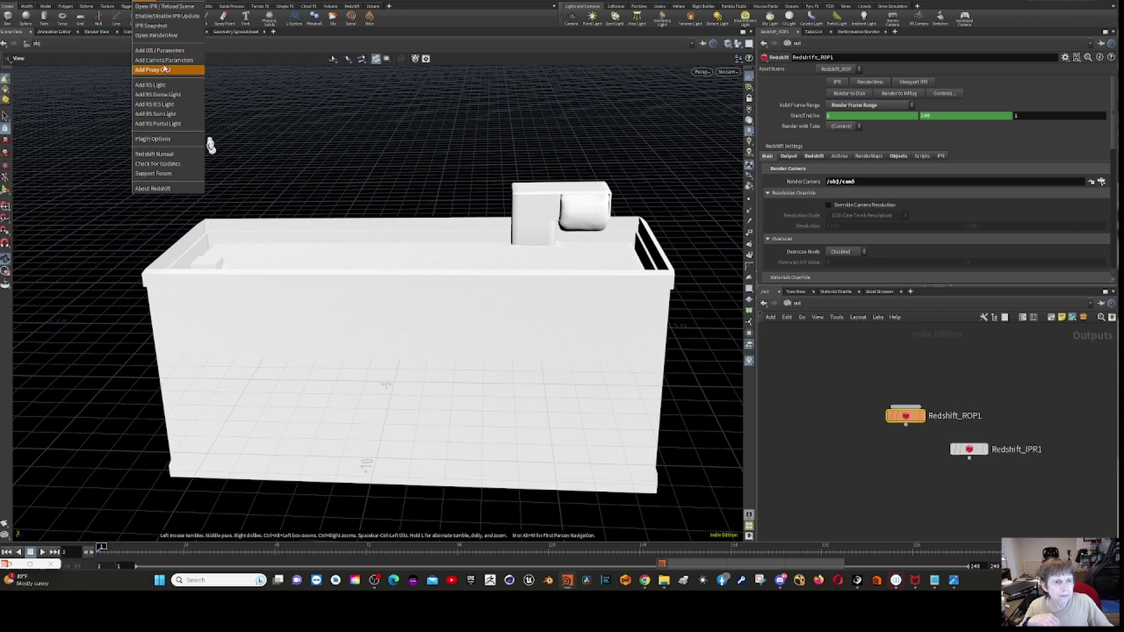
{"action": "left_click", "coordinate": [155, 36]}
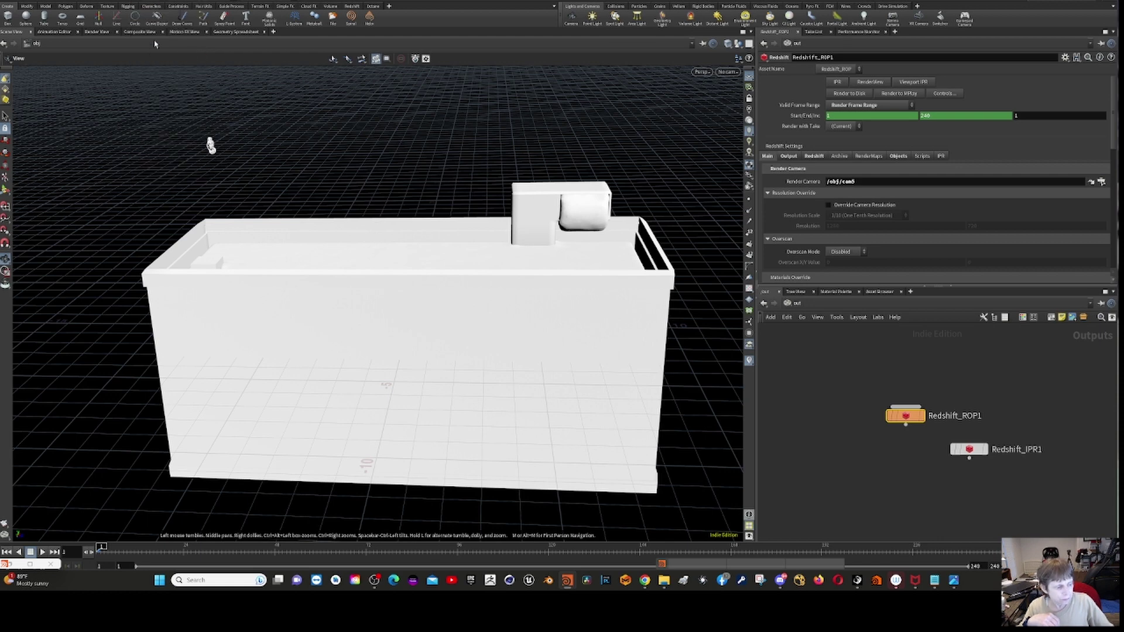
Return to the aquarium scene among the open windows and move its render view clear of the viewport.
{"action": "mouse_move", "coordinate": [566, 580]}
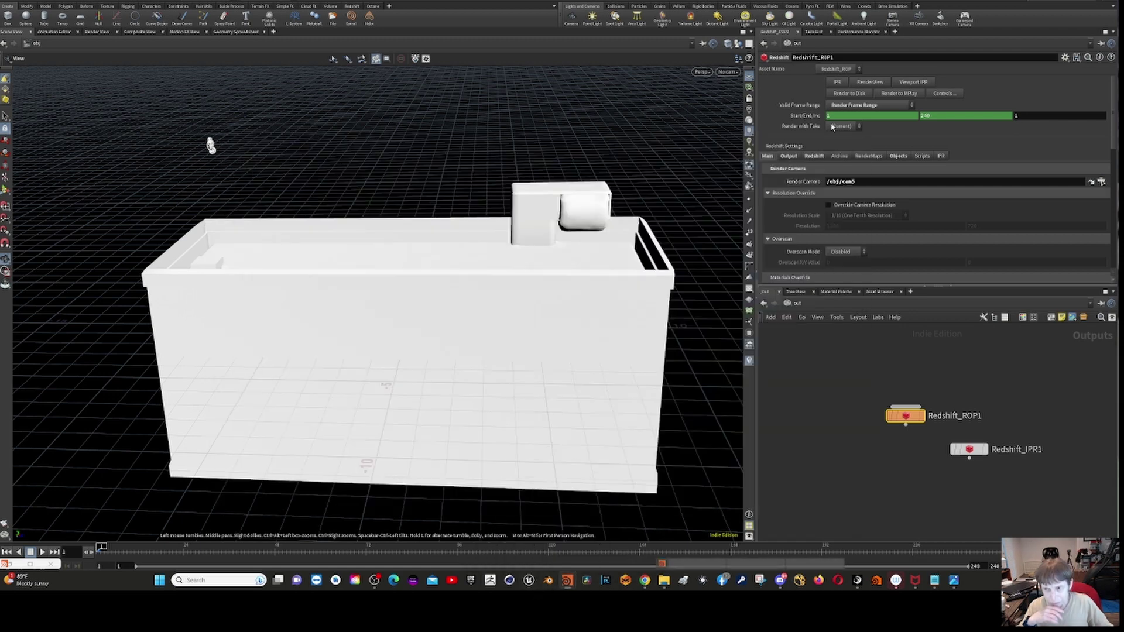
{"action": "key", "text": "alt+Tab"}
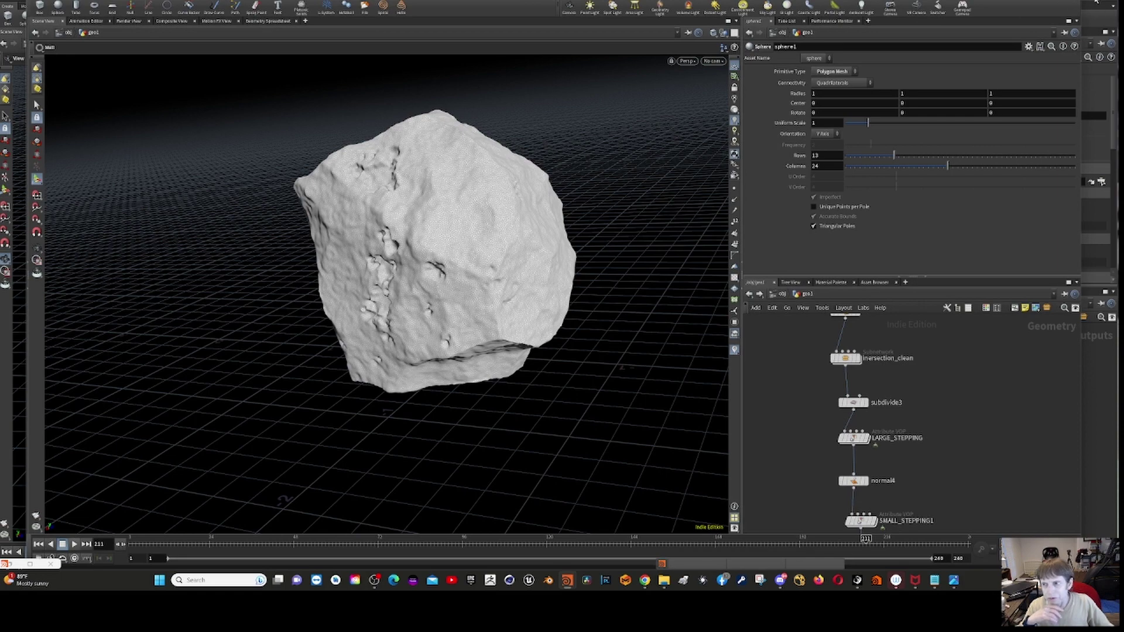
{"action": "key", "text": "alt+Tab"}
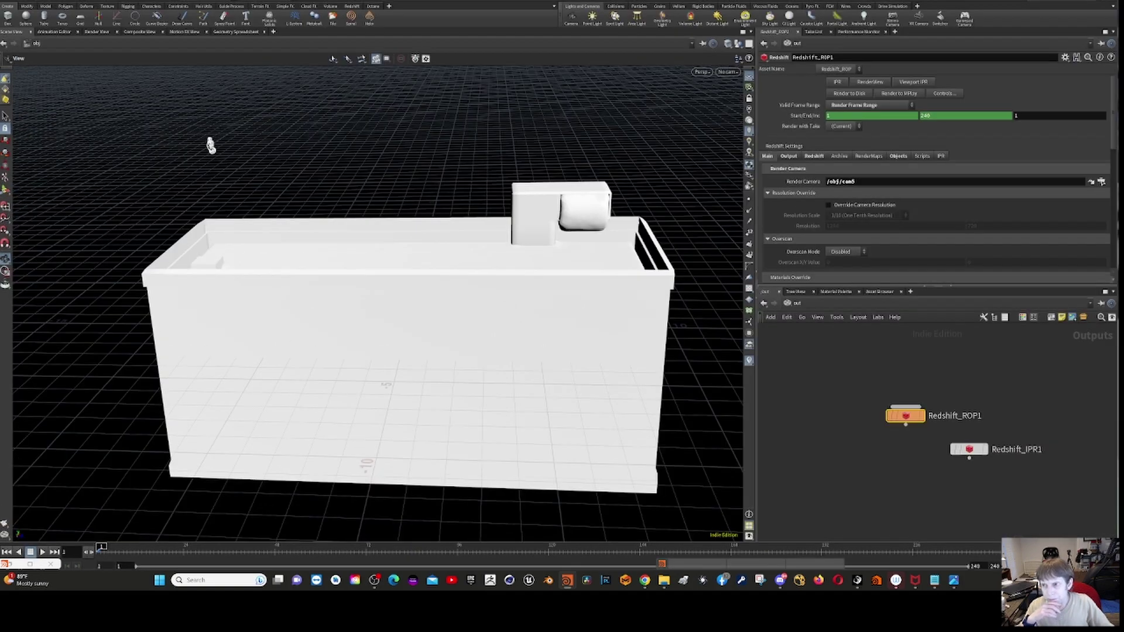
{"action": "left_click", "coordinate": [1051, 1]}
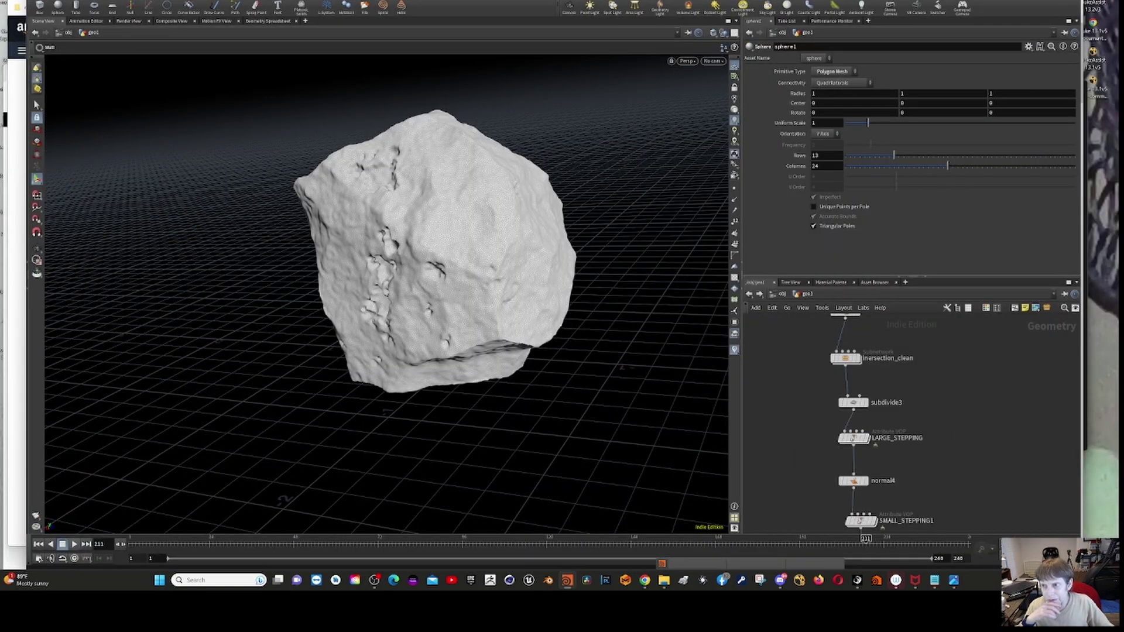
{"action": "left_click", "coordinate": [1035, 1]}
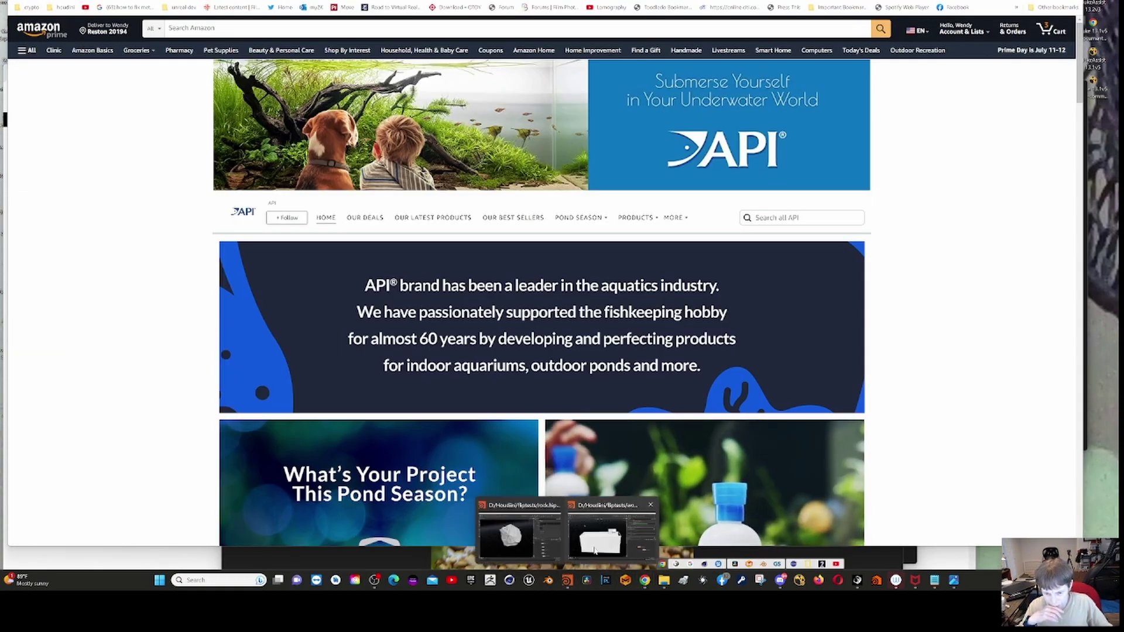
{"action": "left_click", "coordinate": [595, 536]}
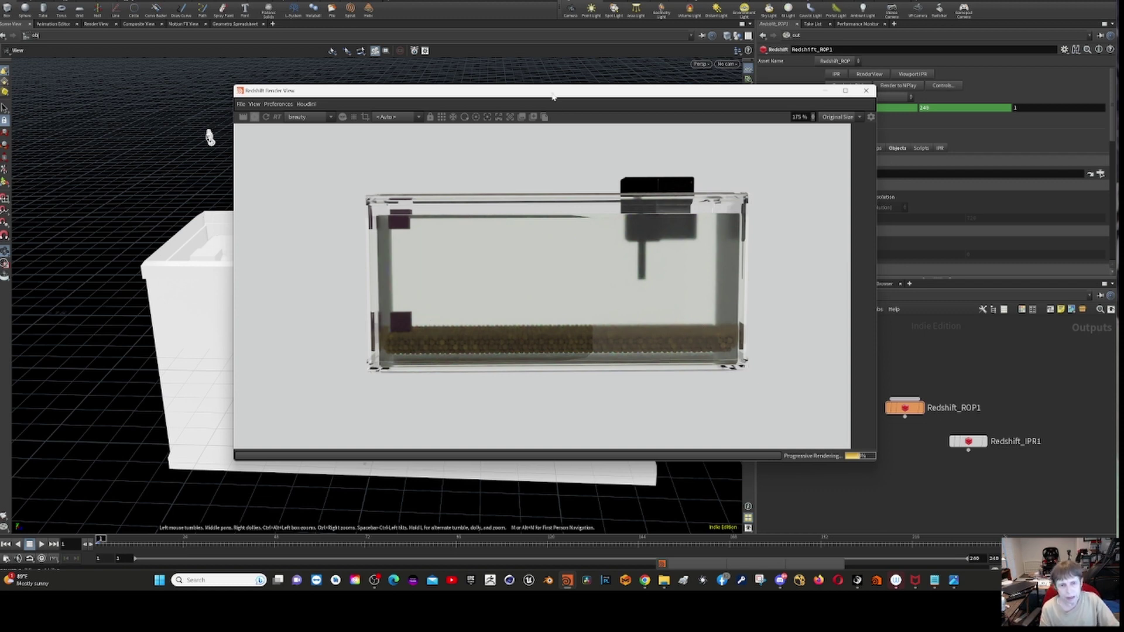
{"action": "left_click_drag", "start_coordinate": [553, 95], "coordinate": [0, 93]}
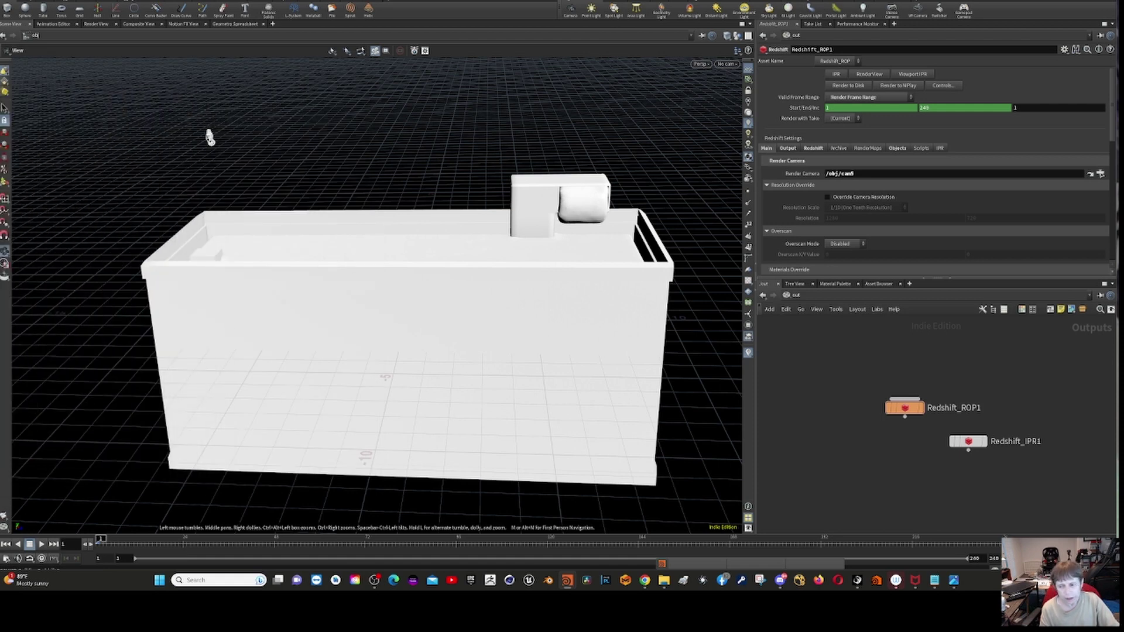
Switch the network editor from the out network to obj and show the grain simulation shelf tools.
{"action": "left_click", "coordinate": [799, 297]}
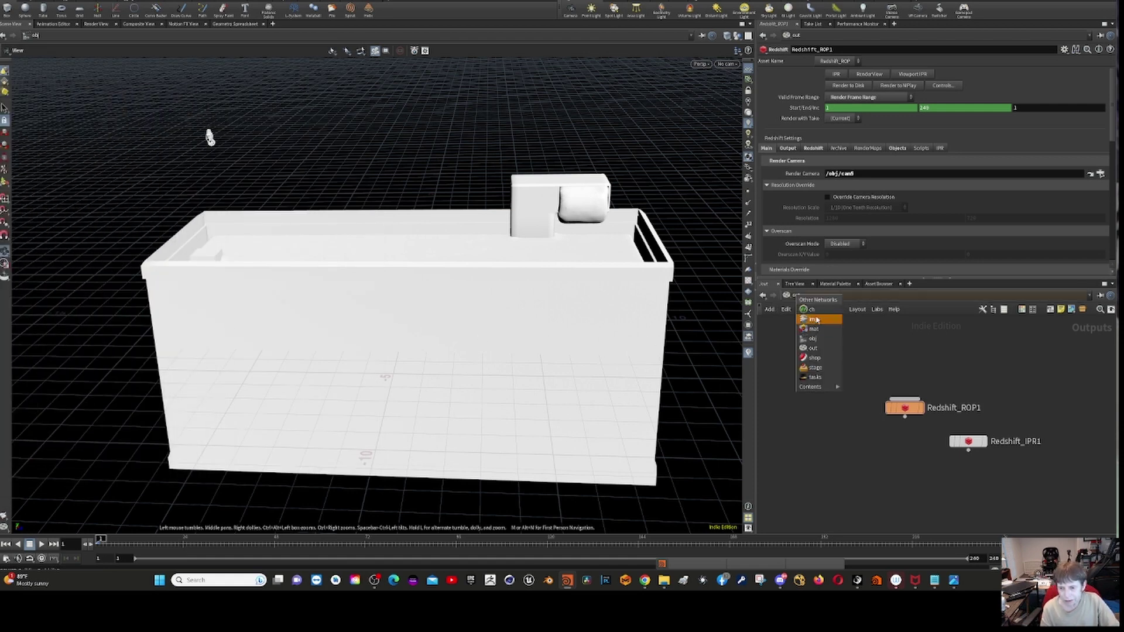
{"action": "left_click", "coordinate": [812, 348]}
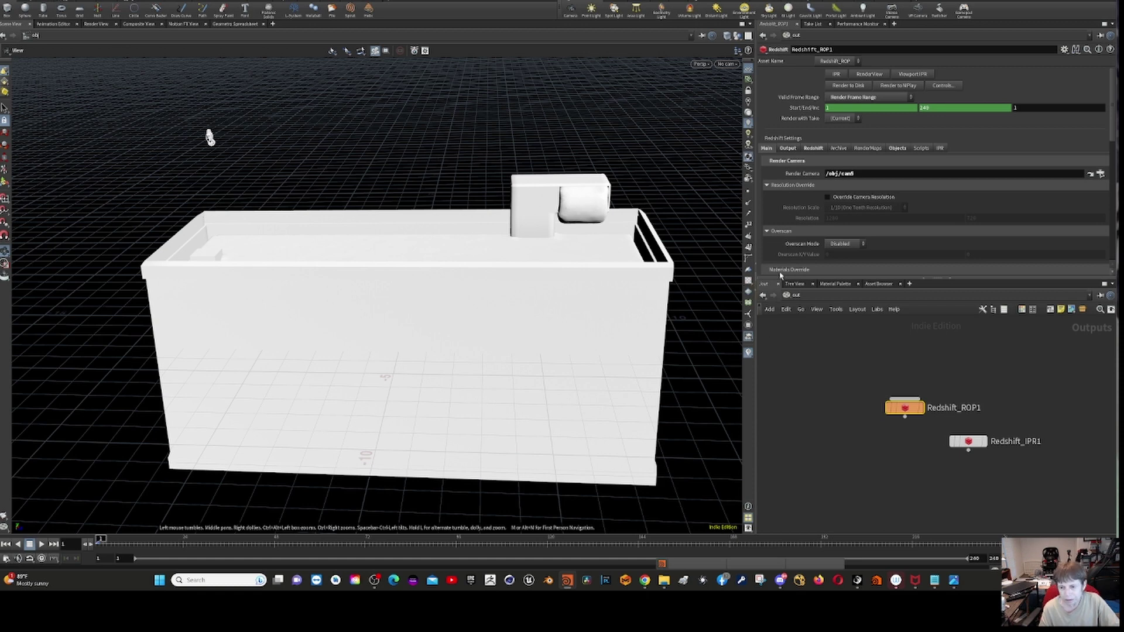
{"action": "left_click", "coordinate": [794, 300]}
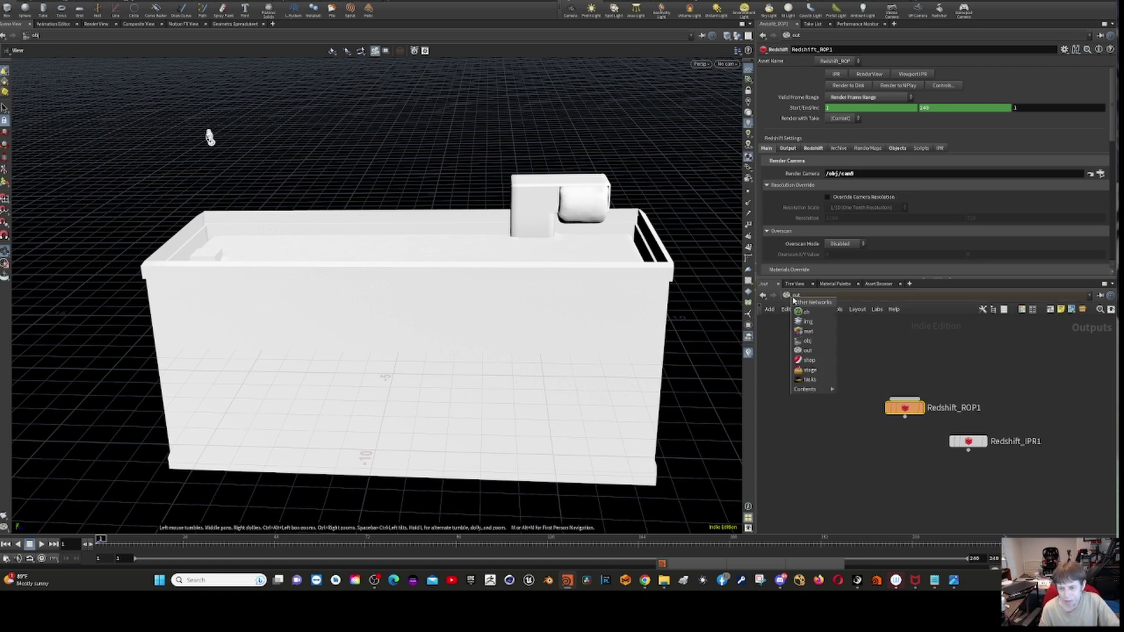
{"action": "left_click", "coordinate": [806, 341]}
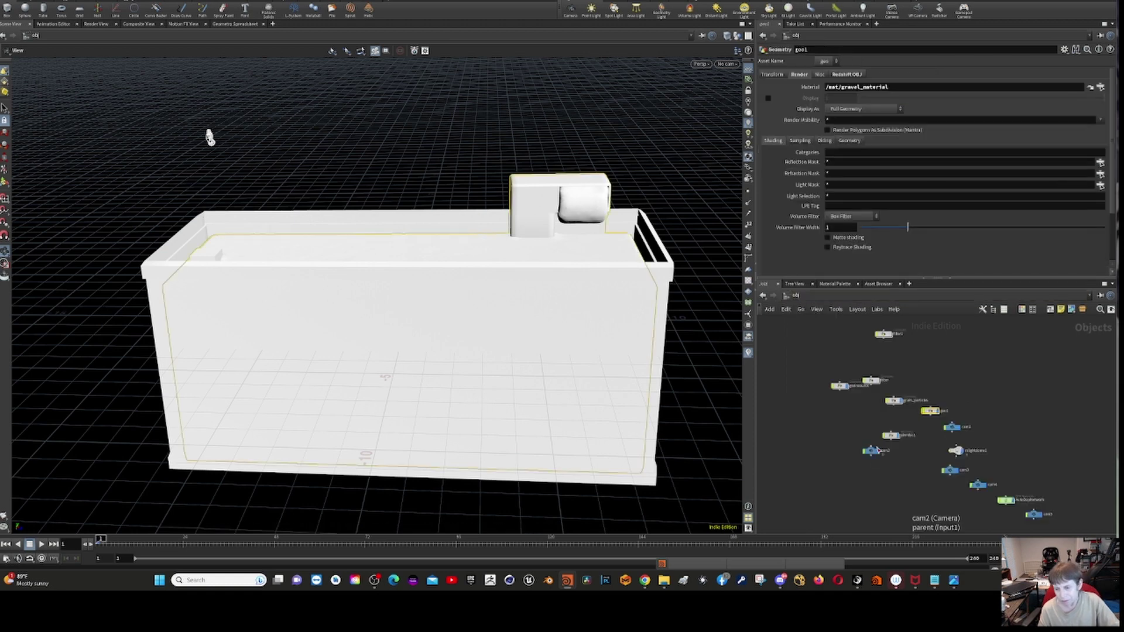
{"action": "scroll", "coordinate": [850, 497], "scroll_direction": "up", "scroll_amount": 2}
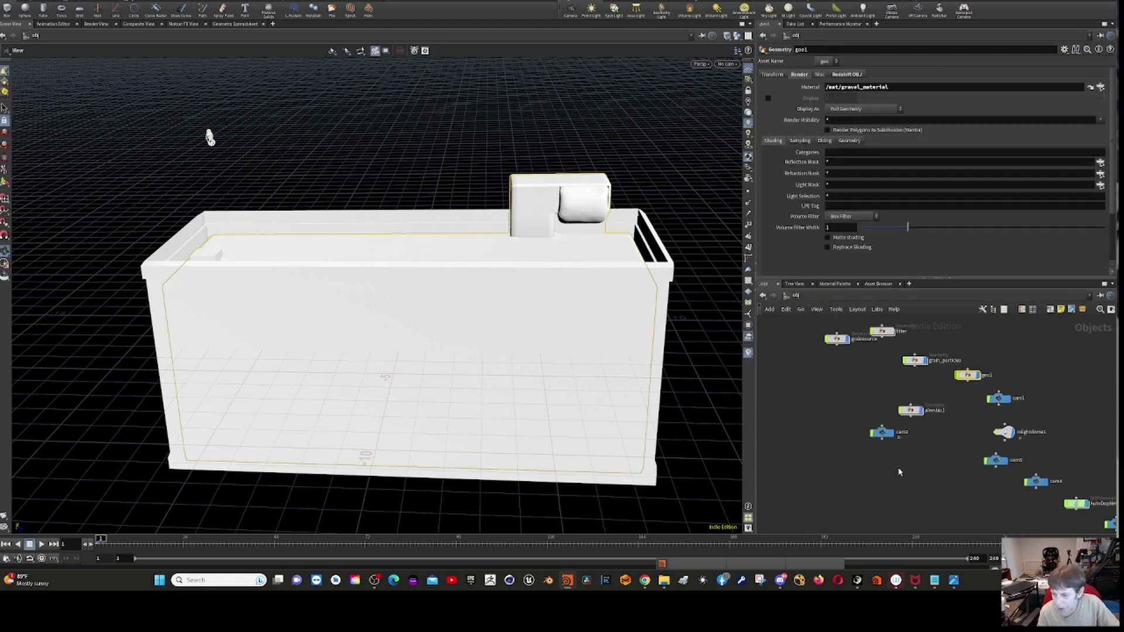
{"action": "left_click", "coordinate": [846, 381]}
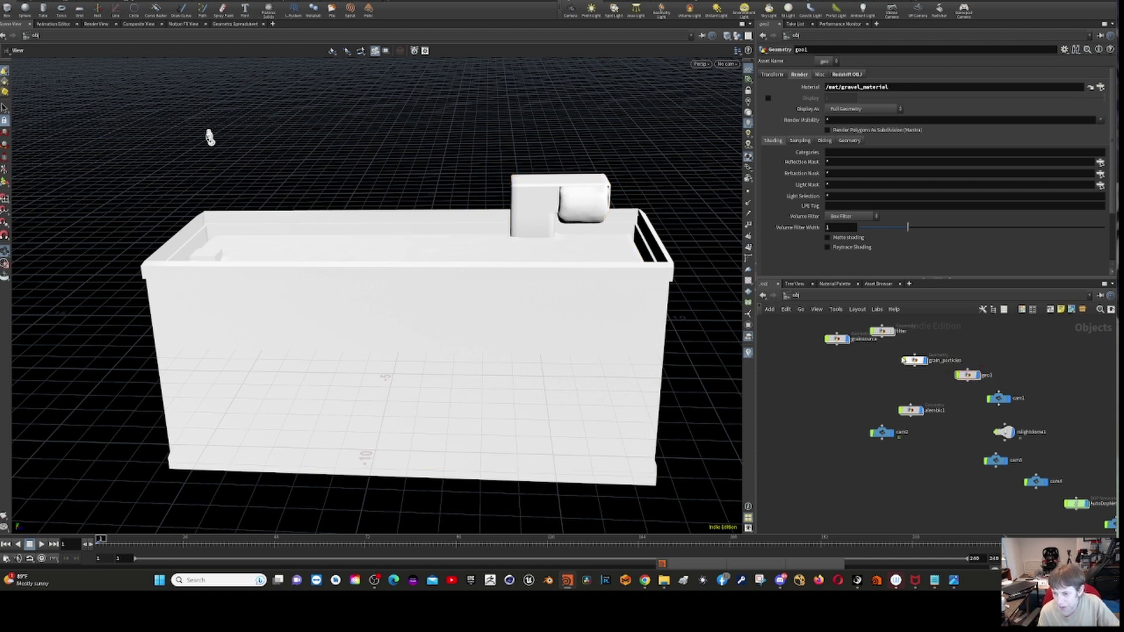
{"action": "scroll", "coordinate": [840, 378], "scroll_direction": "down", "scroll_amount": 2}
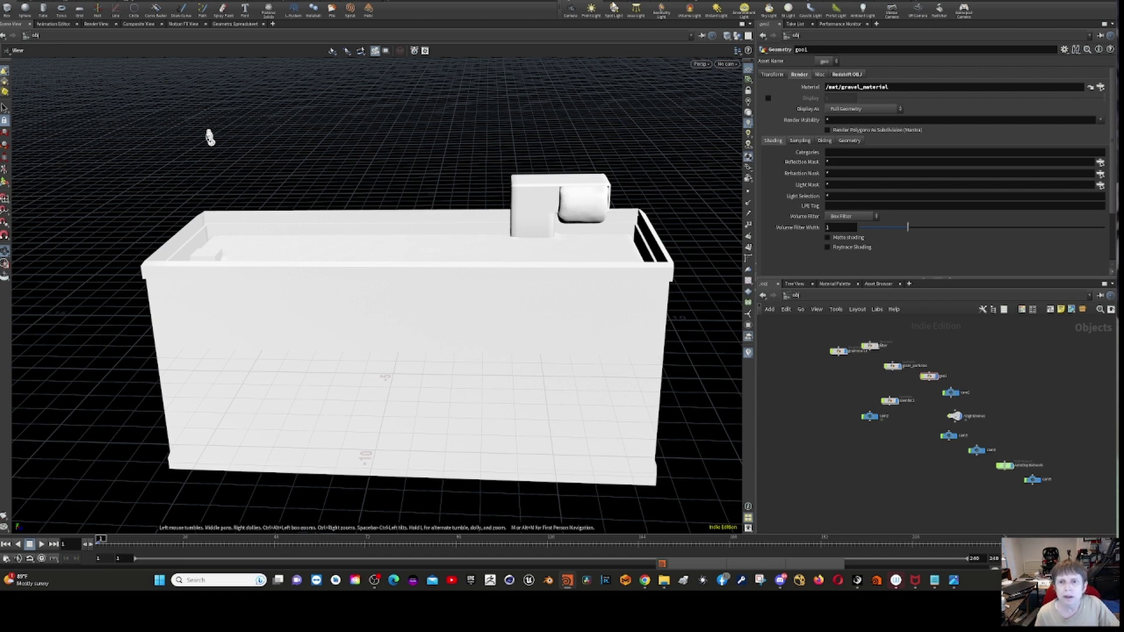
{"action": "left_click", "coordinate": [659, 3]}
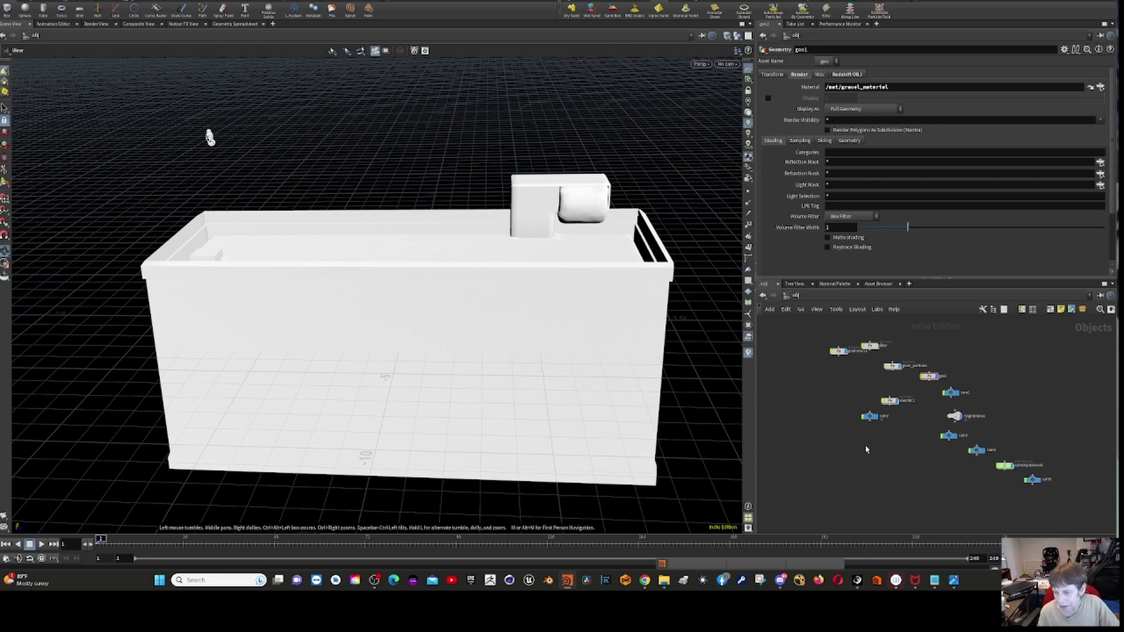
Open the grainsource object's network and show the parameters of its wetsand attribute wrangle.
{"action": "scroll", "coordinate": [863, 449], "scroll_direction": "up", "scroll_amount": 3}
{"action": "middle_click_drag", "start_coordinate": [841, 330], "coordinate": [818, 393]}
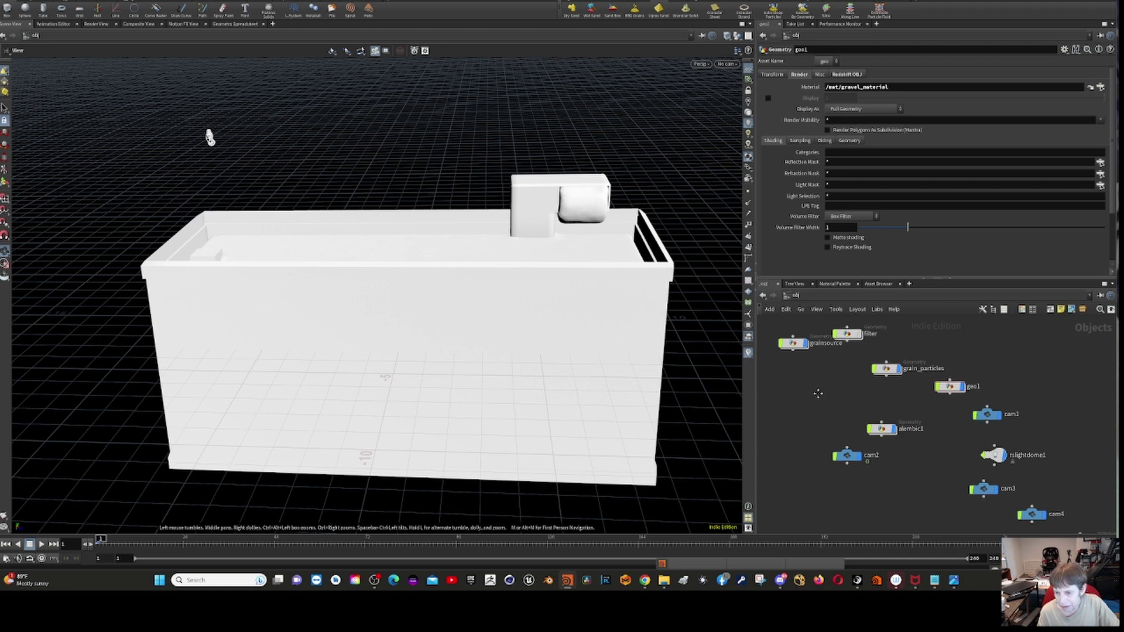
{"action": "double_click", "coordinate": [795, 344]}
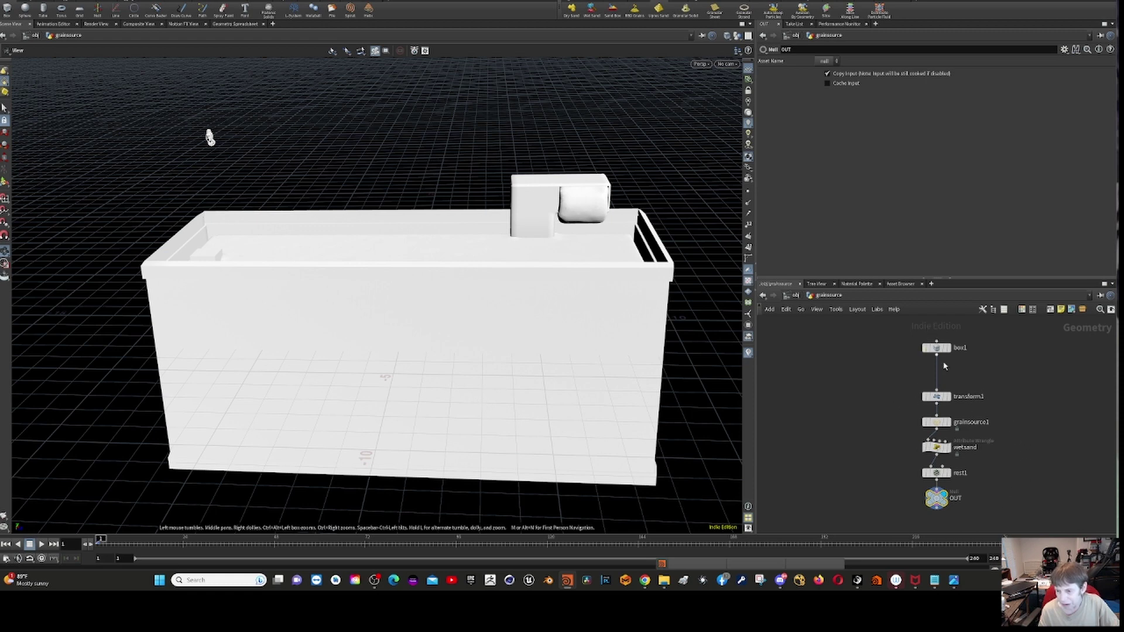
{"action": "mouse_move", "coordinate": [943, 438]}
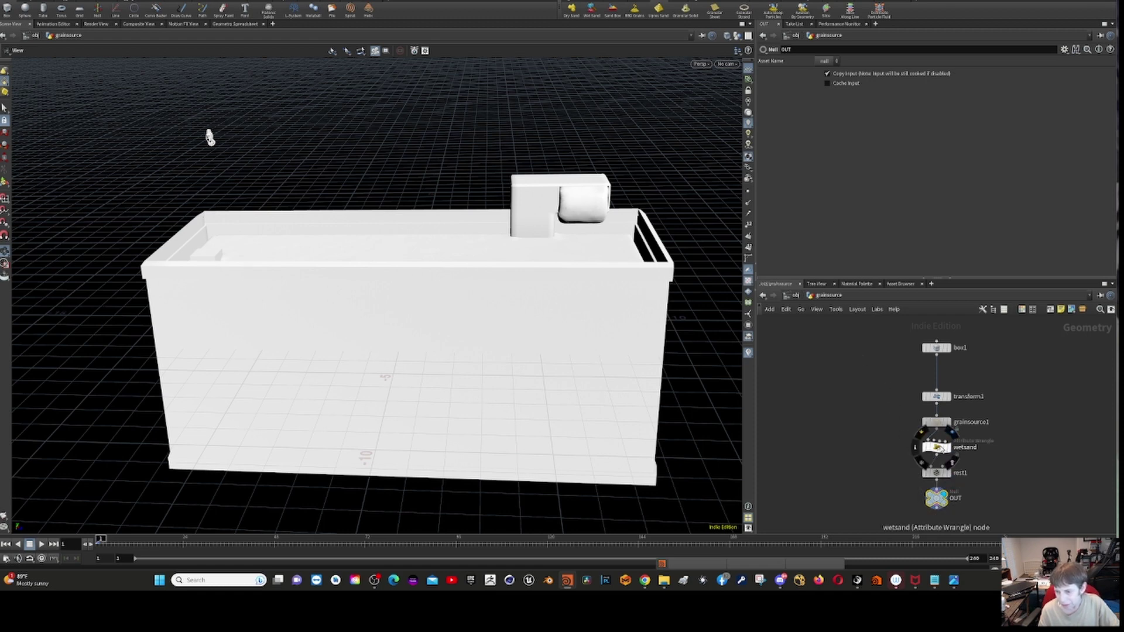
{"action": "left_click", "coordinate": [938, 448]}
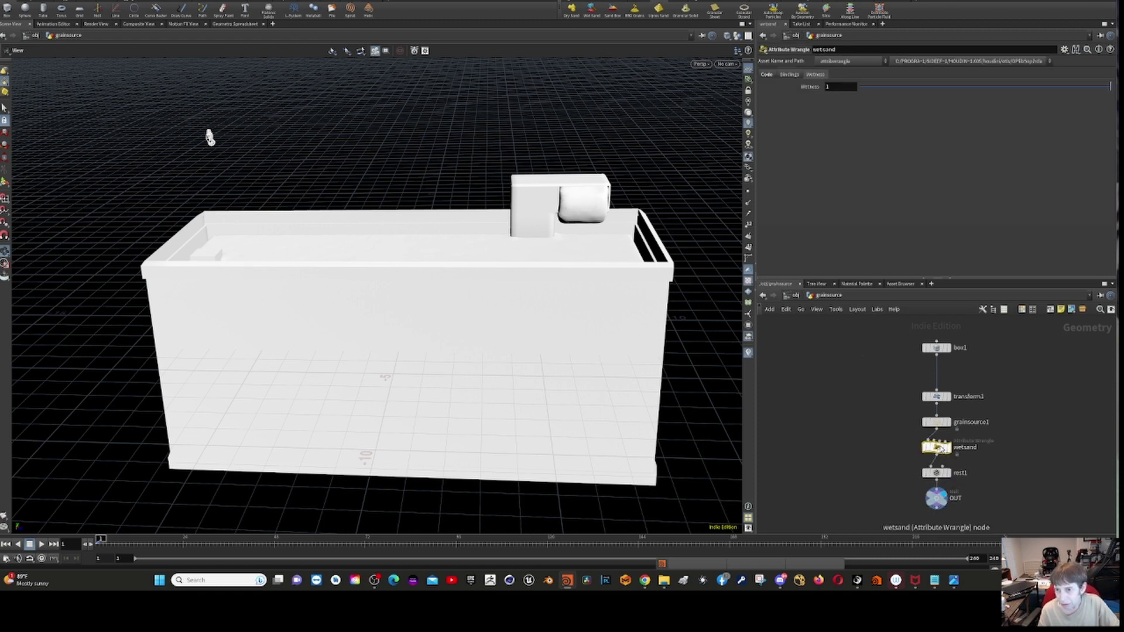
Review the wetsand wrangle's bindings and the grainsource1 parameters, and go back up to the obj level.
{"action": "left_click", "coordinate": [790, 75]}
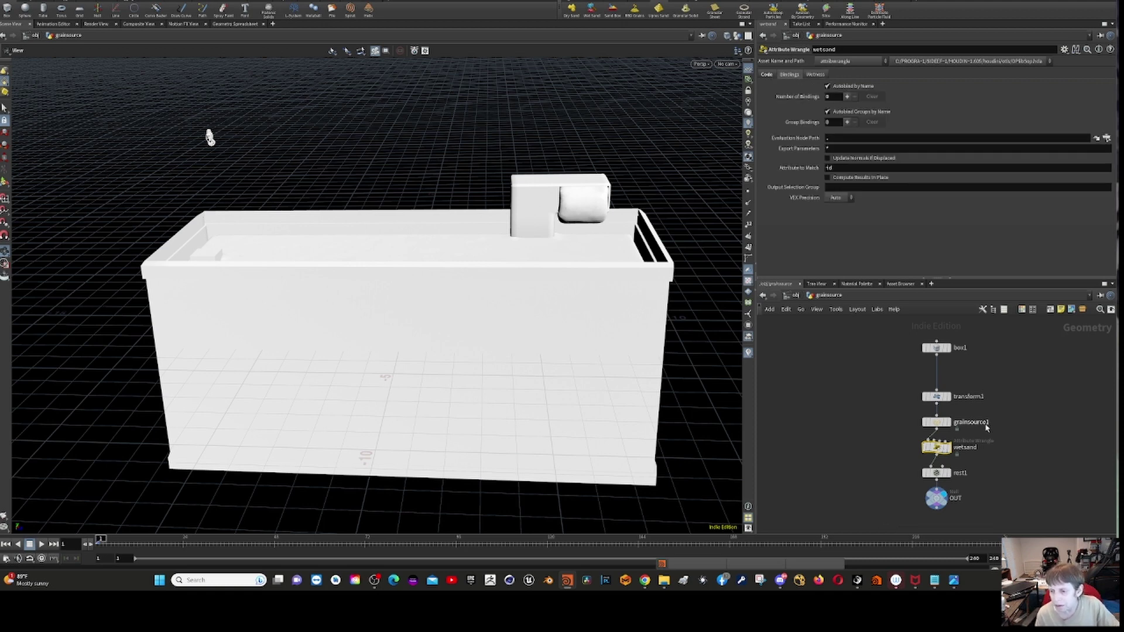
{"action": "left_click", "coordinate": [936, 423]}
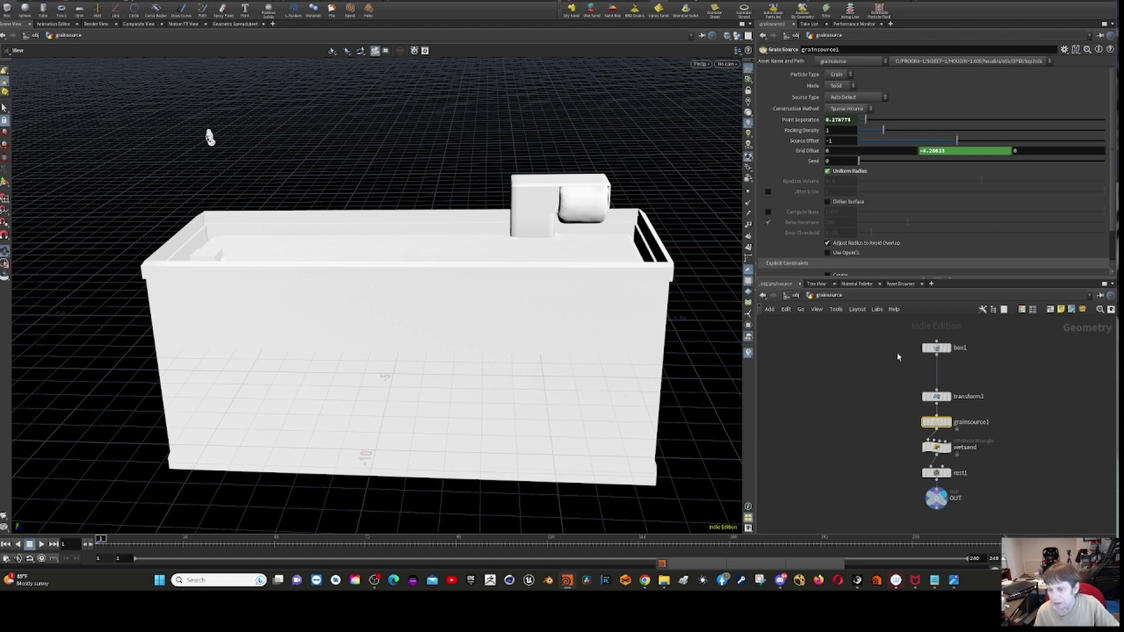
{"action": "left_click", "coordinate": [790, 296]}
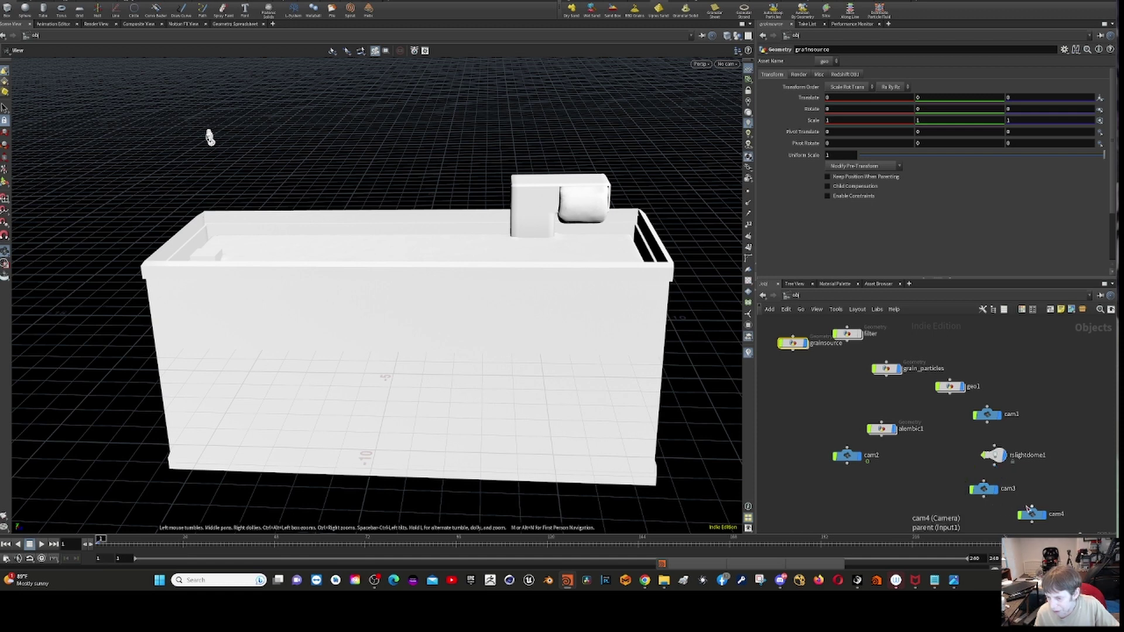
Open the AutoDopNetwork and examine the parameters of its grain_update, grain_sprite and grain_color nodes.
{"action": "middle_click_drag", "start_coordinate": [905, 521], "coordinate": [884, 478]}
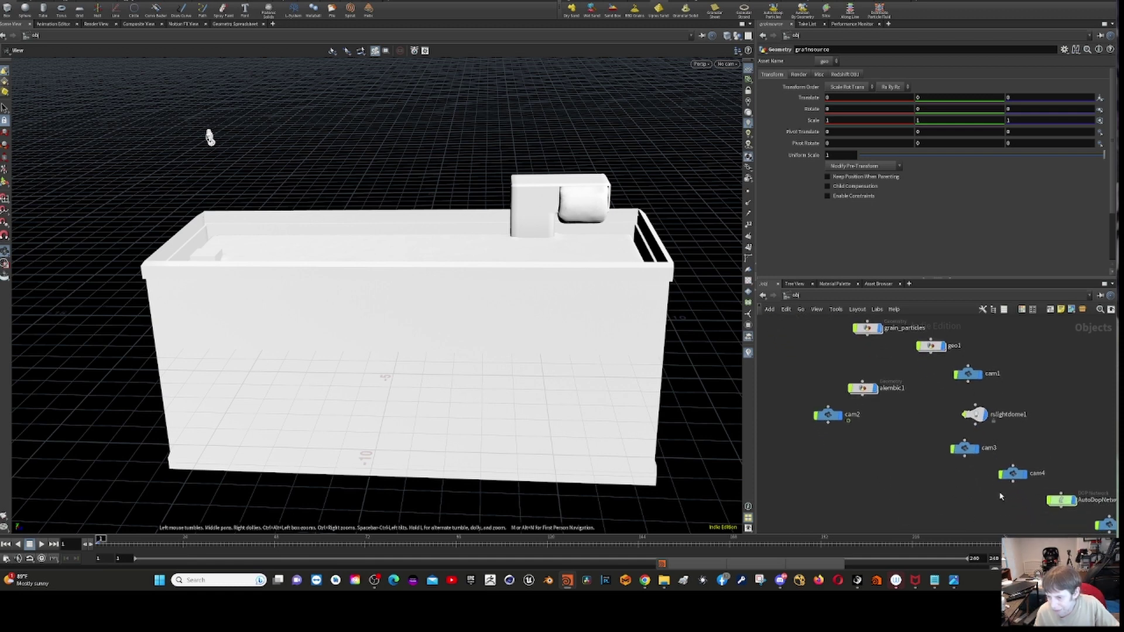
{"action": "double_click", "coordinate": [1069, 500]}
{"action": "scroll", "coordinate": [903, 451], "scroll_direction": "up", "scroll_amount": 3}
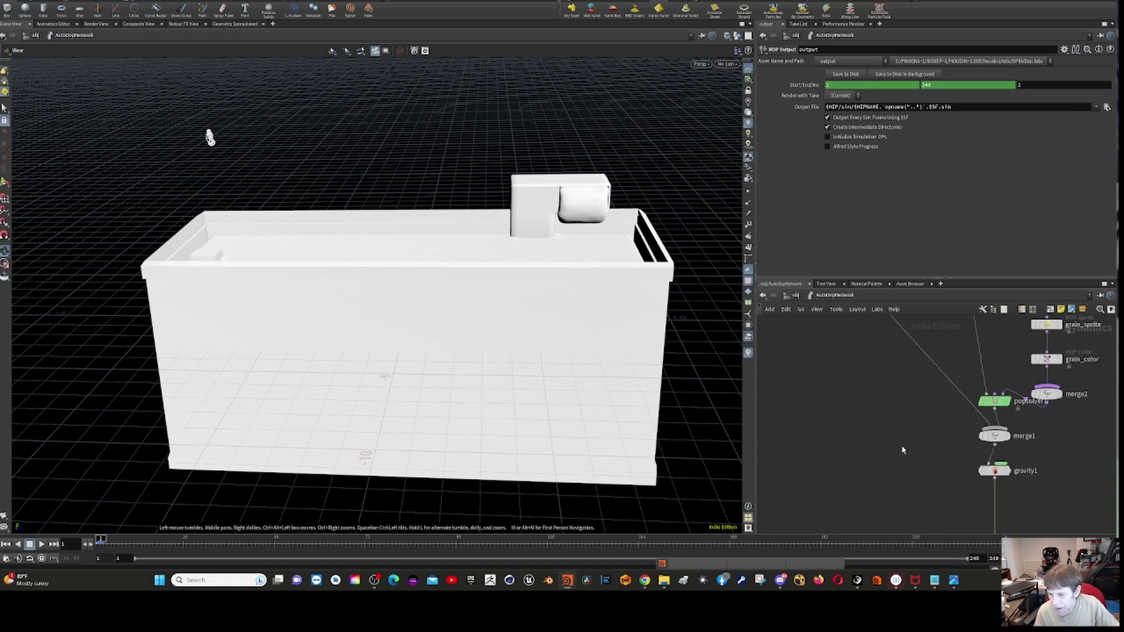
{"action": "middle_click_drag", "start_coordinate": [893, 421], "coordinate": [858, 490]}
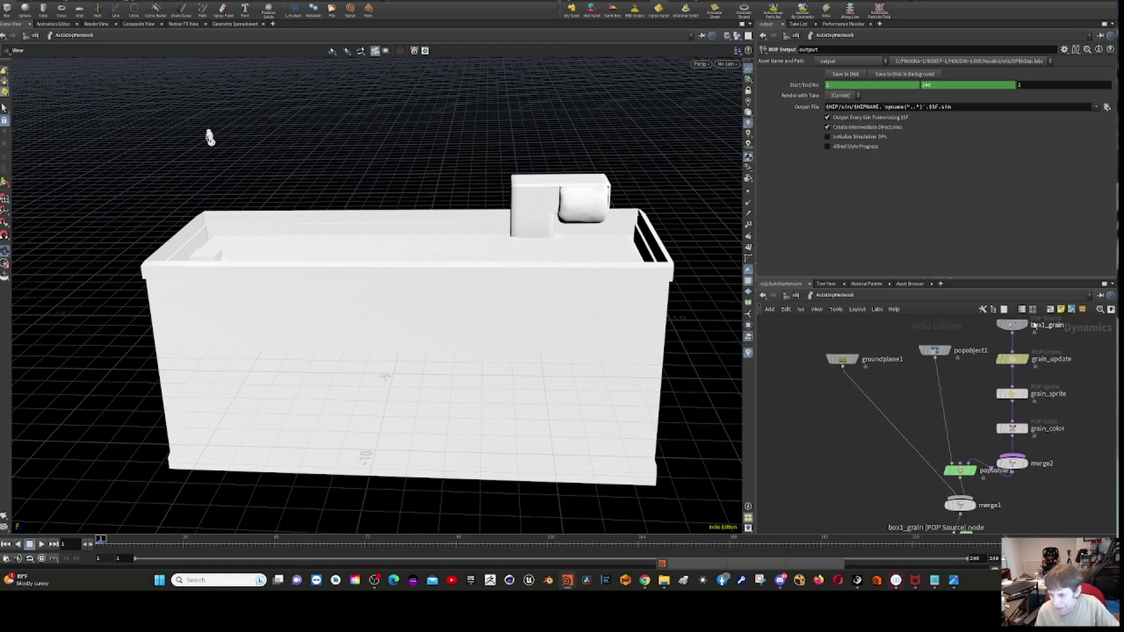
{"action": "mouse_move", "coordinate": [1019, 329]}
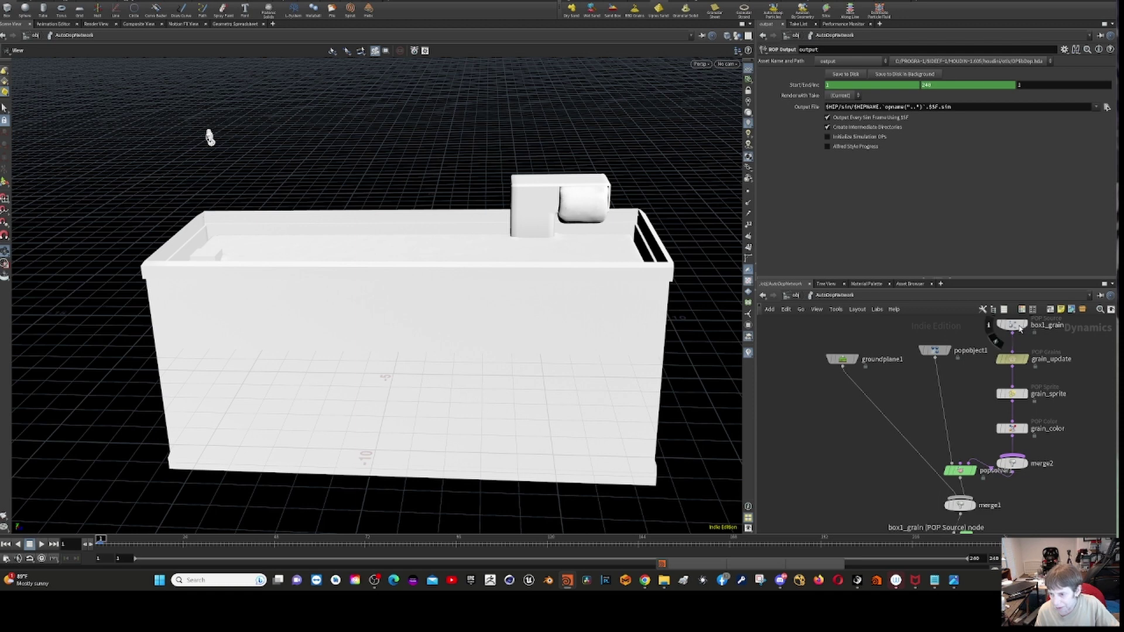
{"action": "left_click", "coordinate": [1014, 361]}
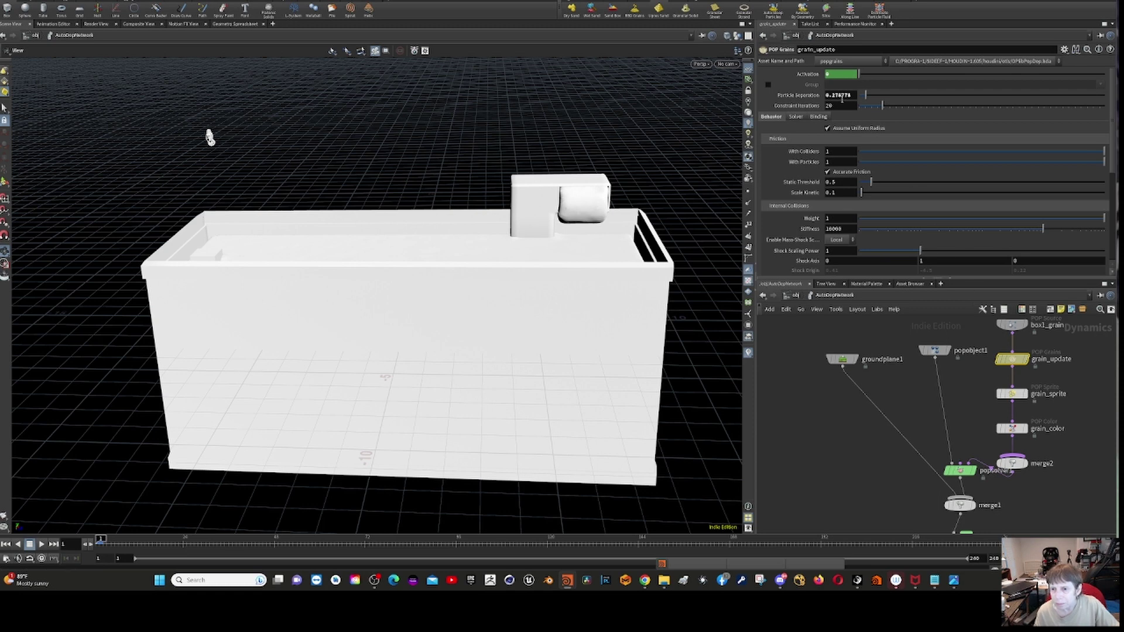
{"action": "left_click", "coordinate": [1012, 394]}
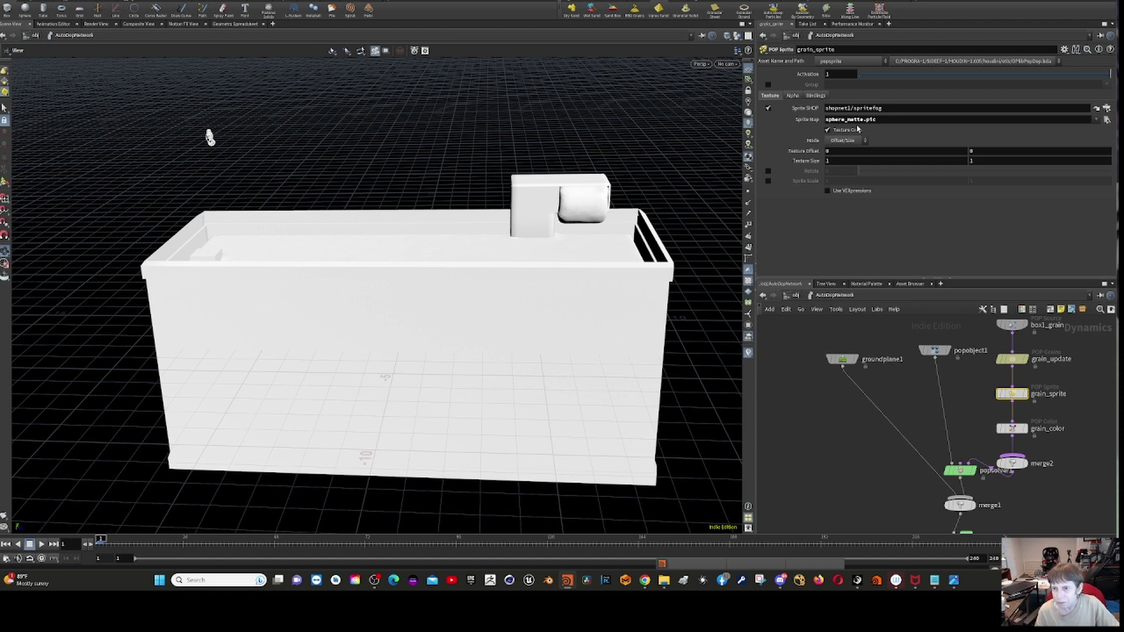
{"action": "left_click", "coordinate": [1015, 429]}
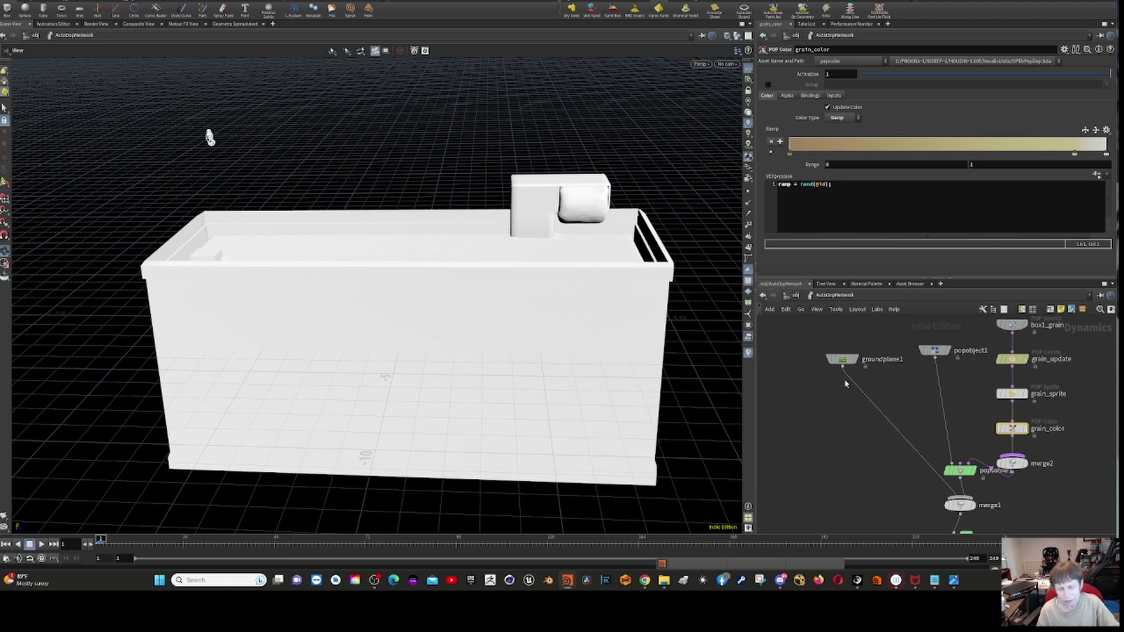
Return to the obj level and show the parameters of AutoDopNetwork and the Redshift particle settings of grain_particles.
{"action": "key", "text": "u"}
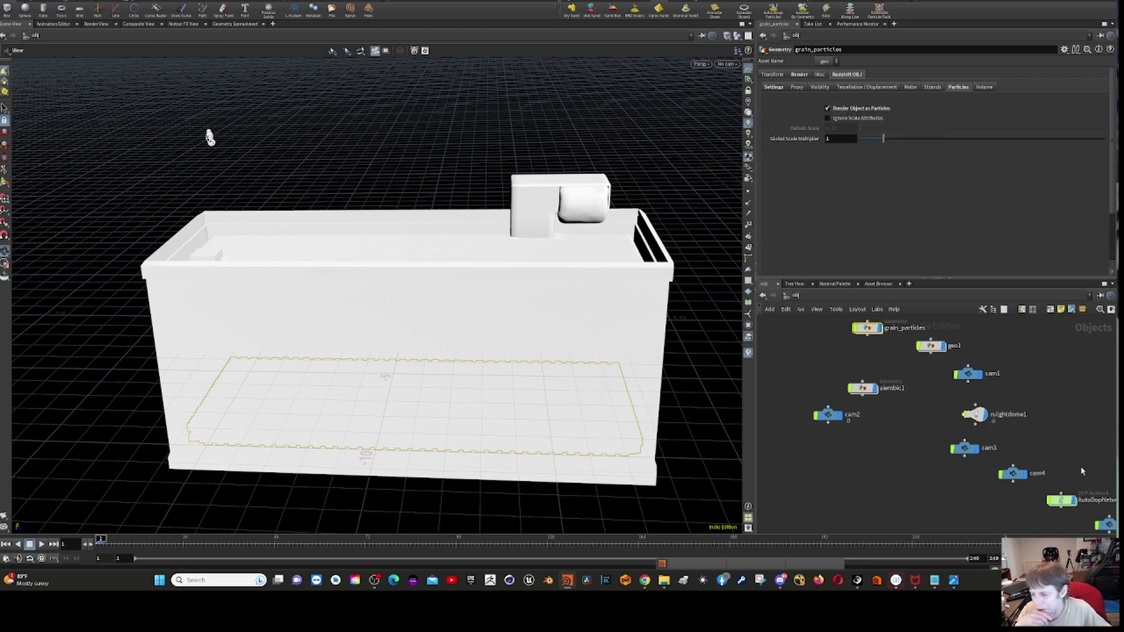
{"action": "left_click", "coordinate": [1068, 499]}
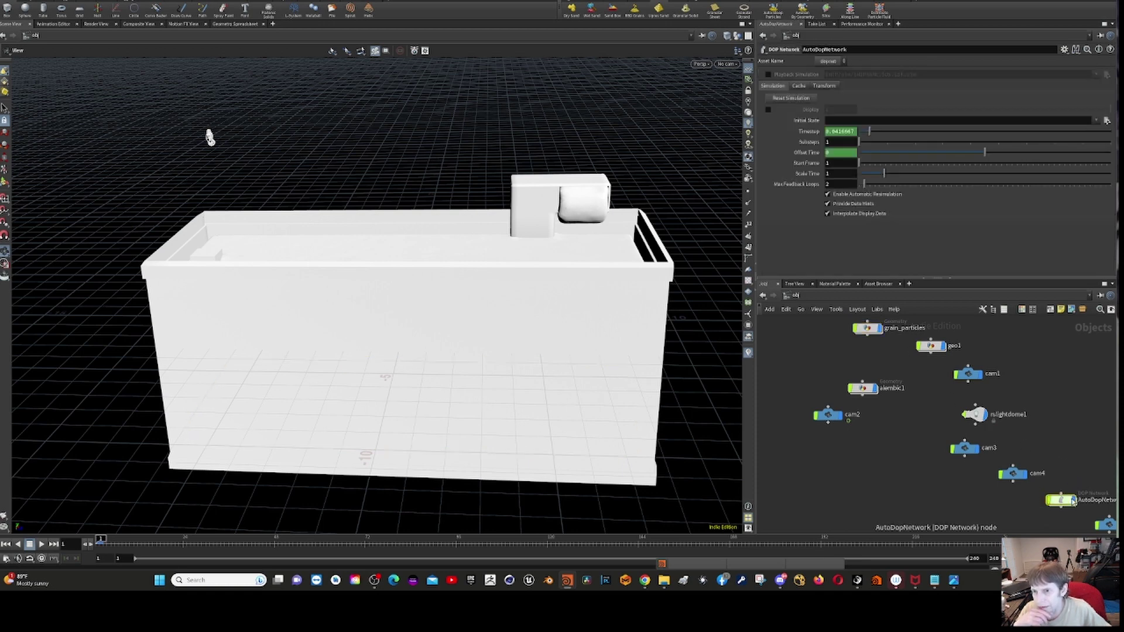
{"action": "left_click", "coordinate": [870, 330]}
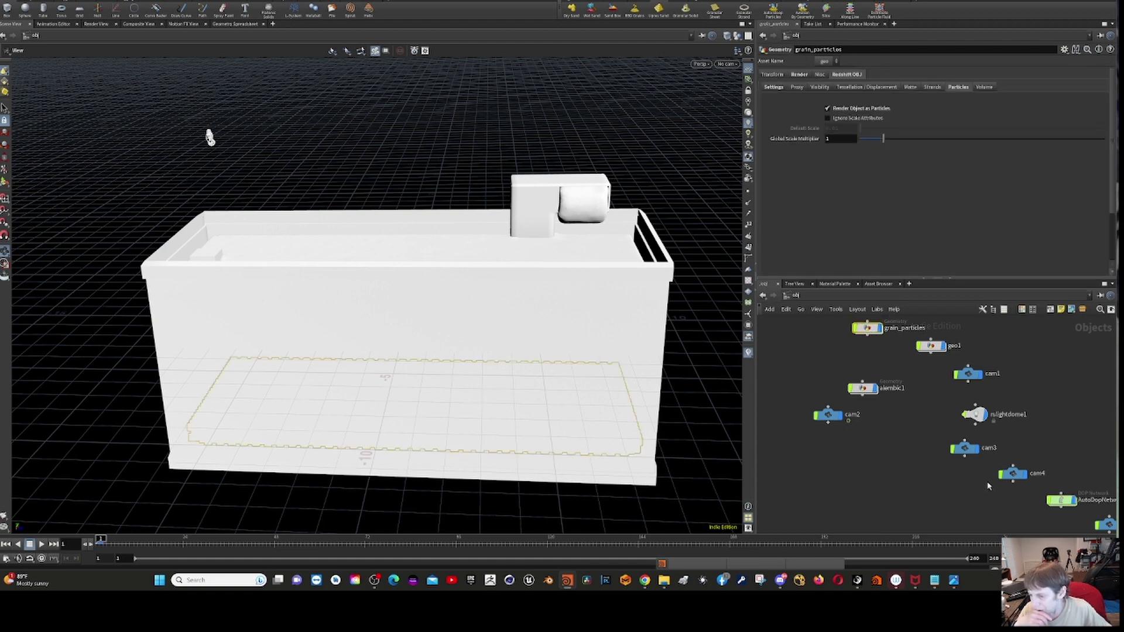
Inspect the dopimport1 node inside the geo1 object and return to the obj level.
{"action": "middle_click_drag", "start_coordinate": [1039, 515], "coordinate": [1112, 551]}
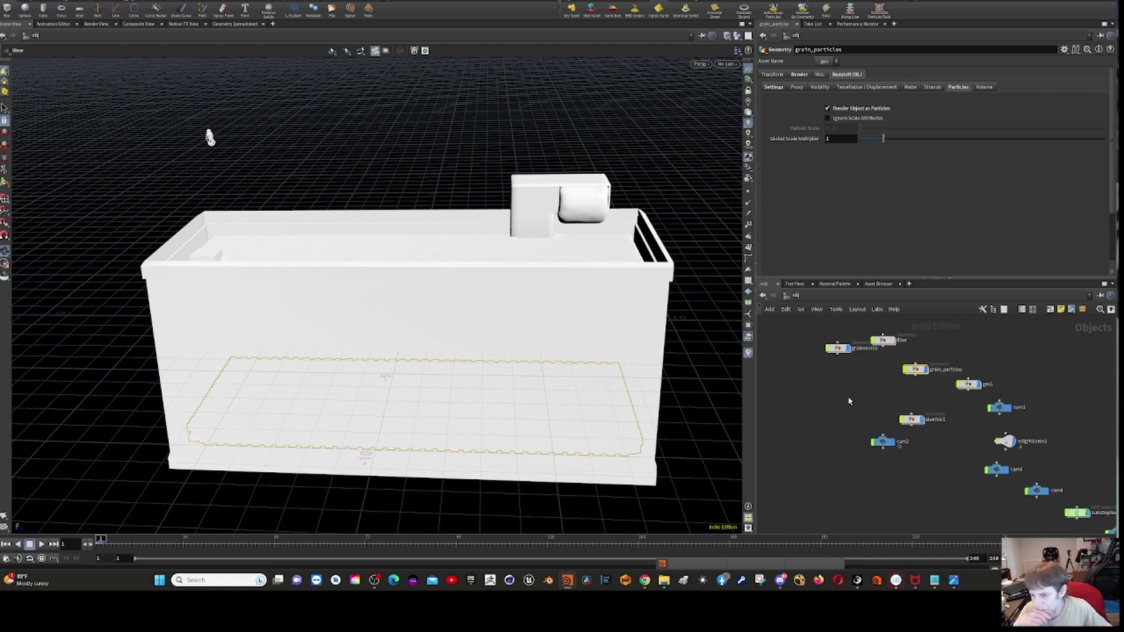
{"action": "scroll", "coordinate": [850, 402], "scroll_direction": "down", "scroll_amount": 2}
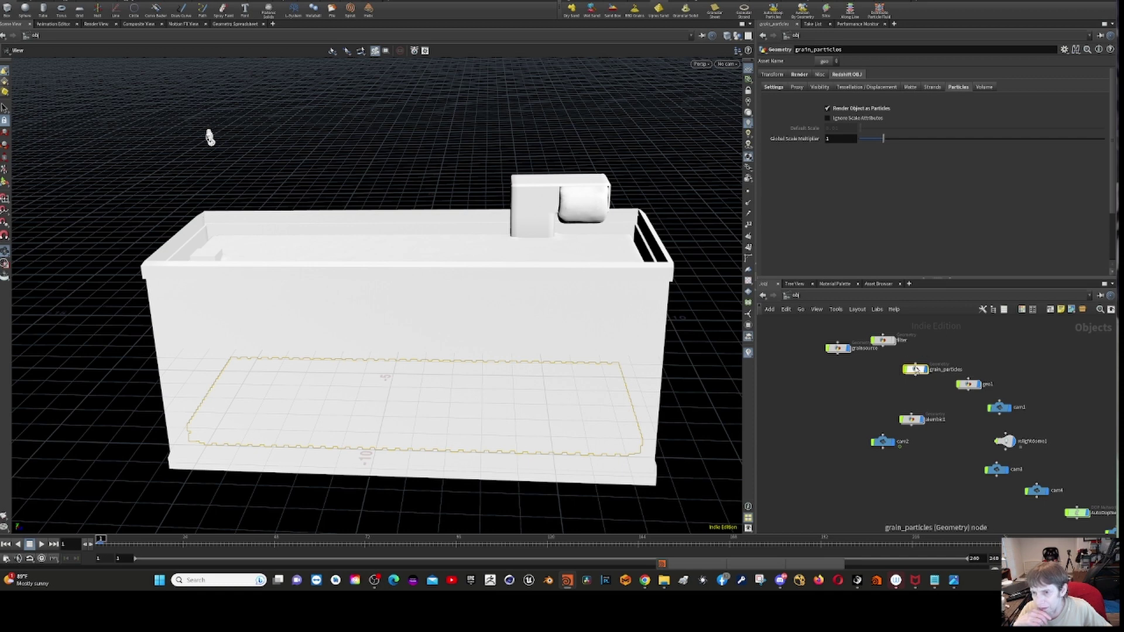
{"action": "mouse_move", "coordinate": [924, 372]}
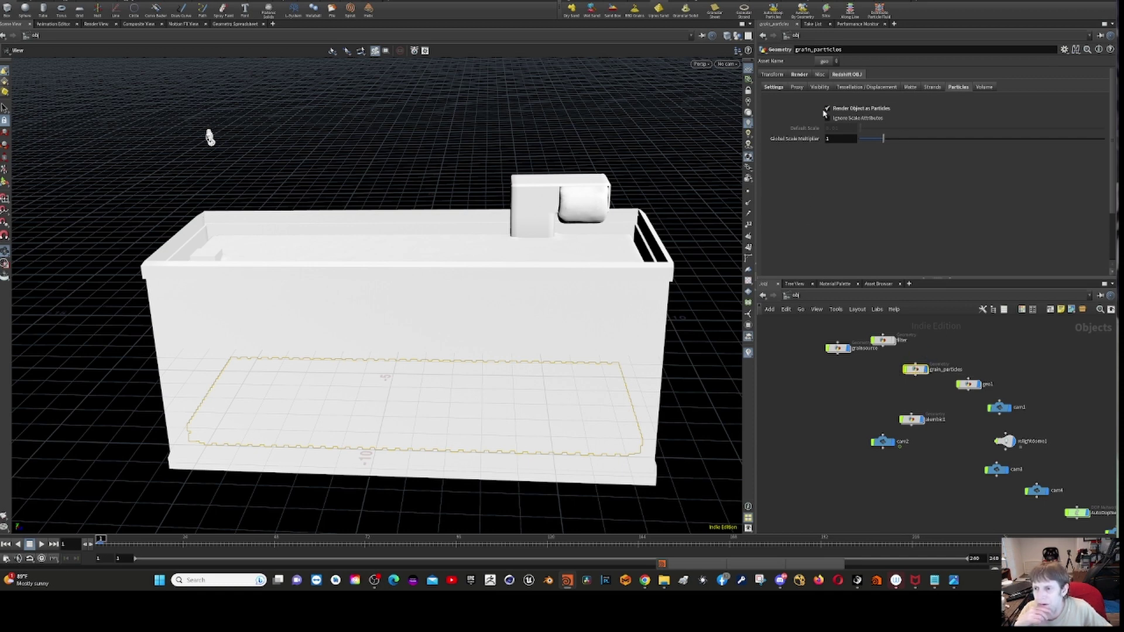
{"action": "left_click", "coordinate": [984, 88]}
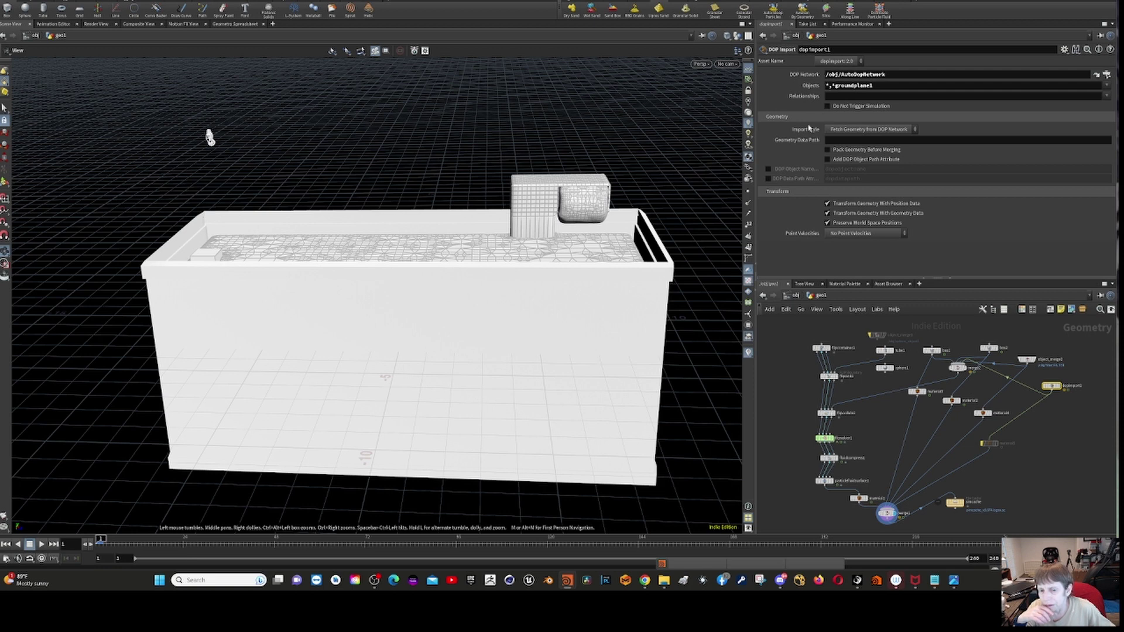
{"action": "left_click", "coordinate": [796, 296]}
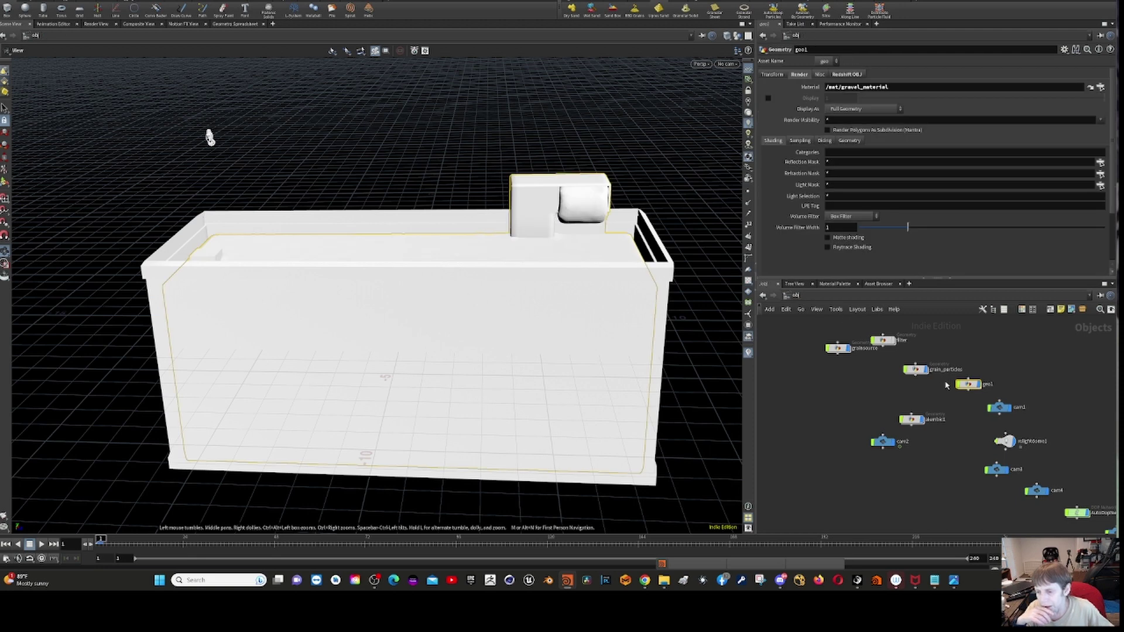
Switch to the out network and review Redshift_ROP1's Main, Output, Redshift, Archive, RenderMaps and Objects settings.
{"action": "left_click", "coordinate": [800, 309]}
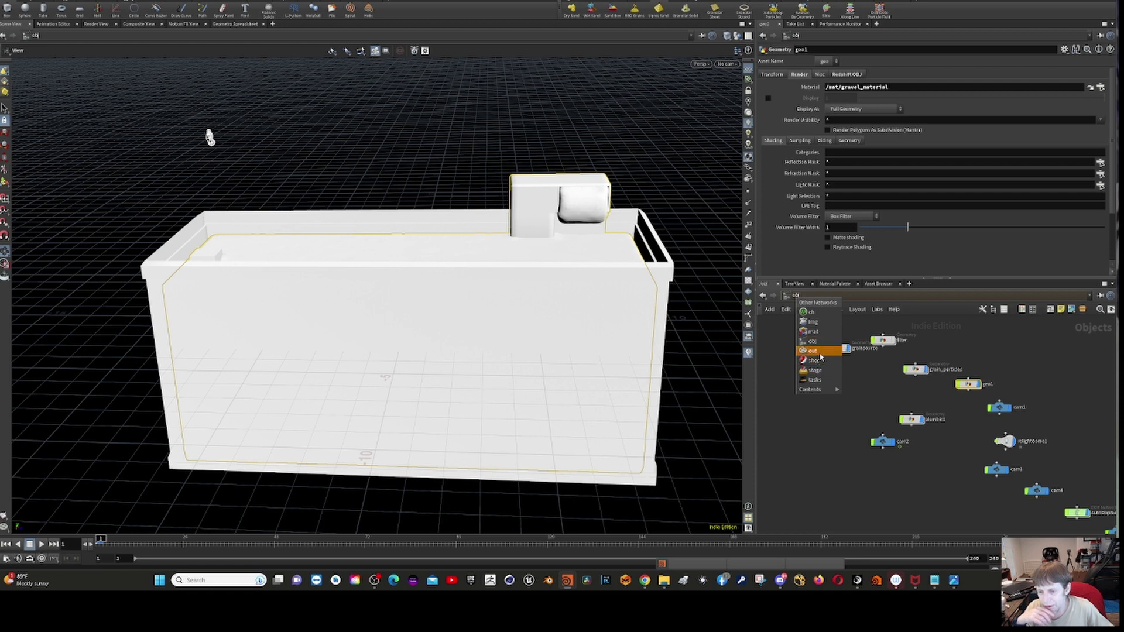
{"action": "left_click", "coordinate": [814, 351]}
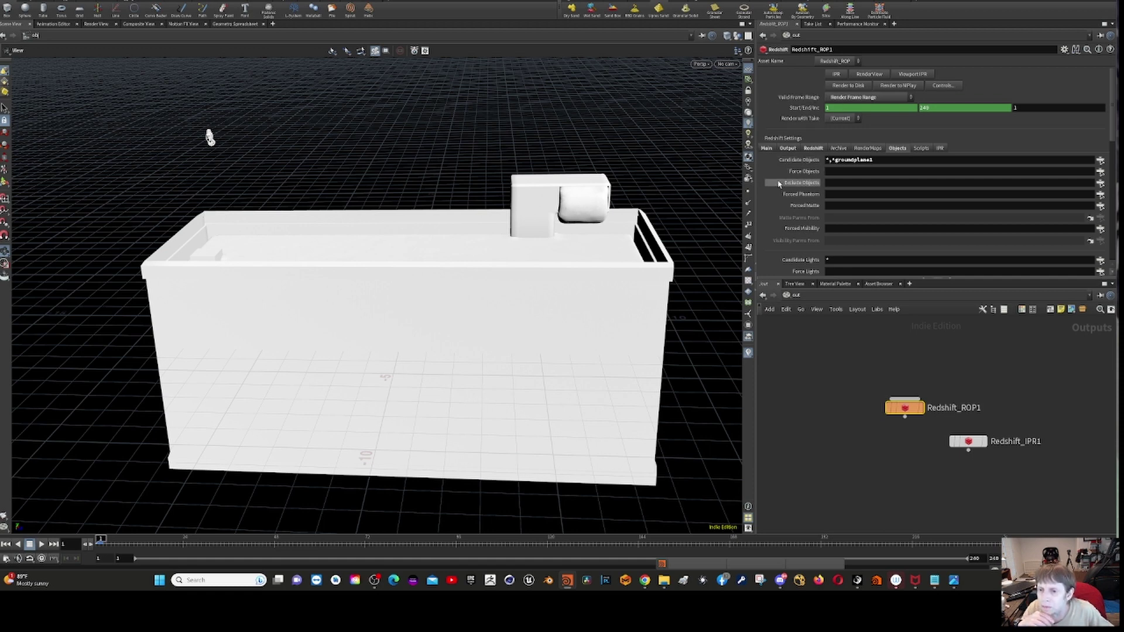
{"action": "left_click", "coordinate": [768, 149]}
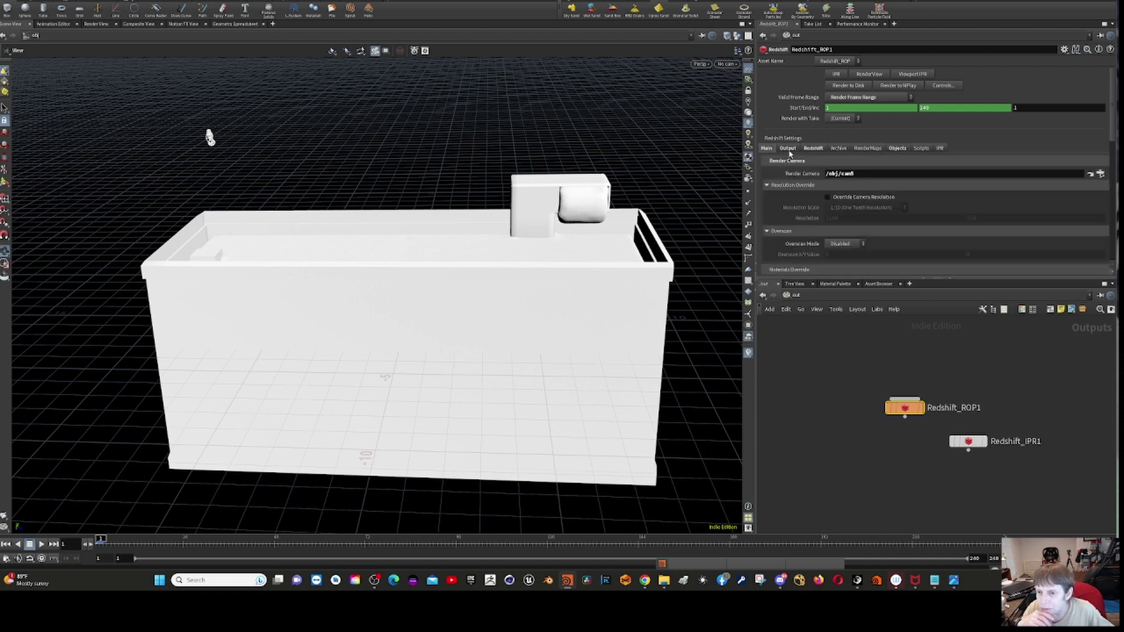
{"action": "left_click", "coordinate": [788, 148]}
{"action": "left_click", "coordinate": [818, 149]}
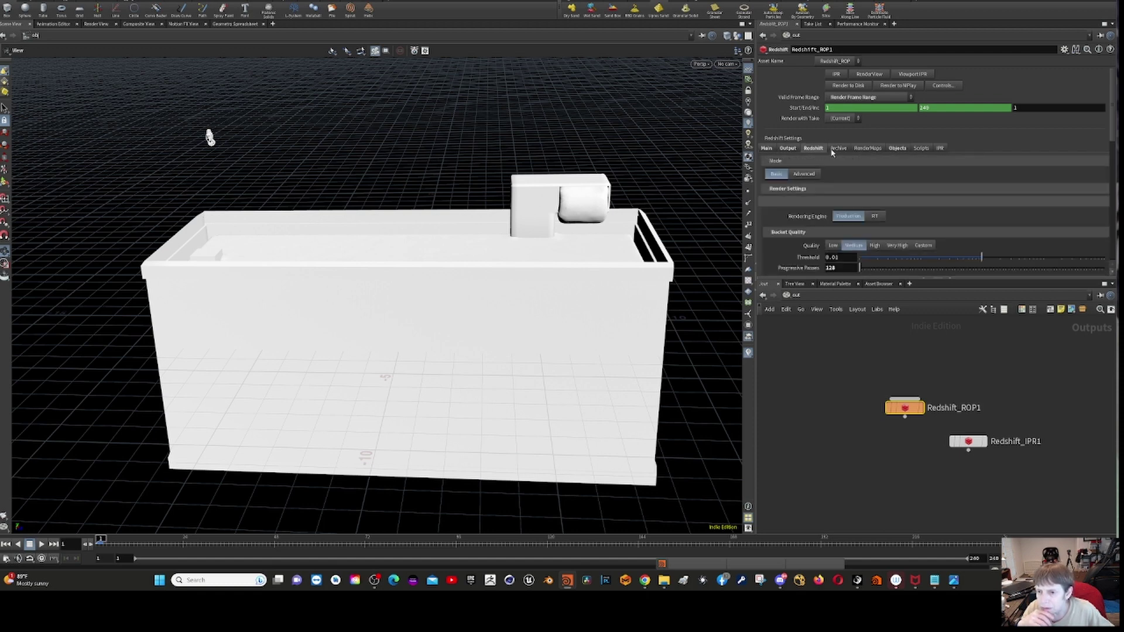
{"action": "left_click", "coordinate": [834, 151]}
{"action": "left_click", "coordinate": [875, 149]}
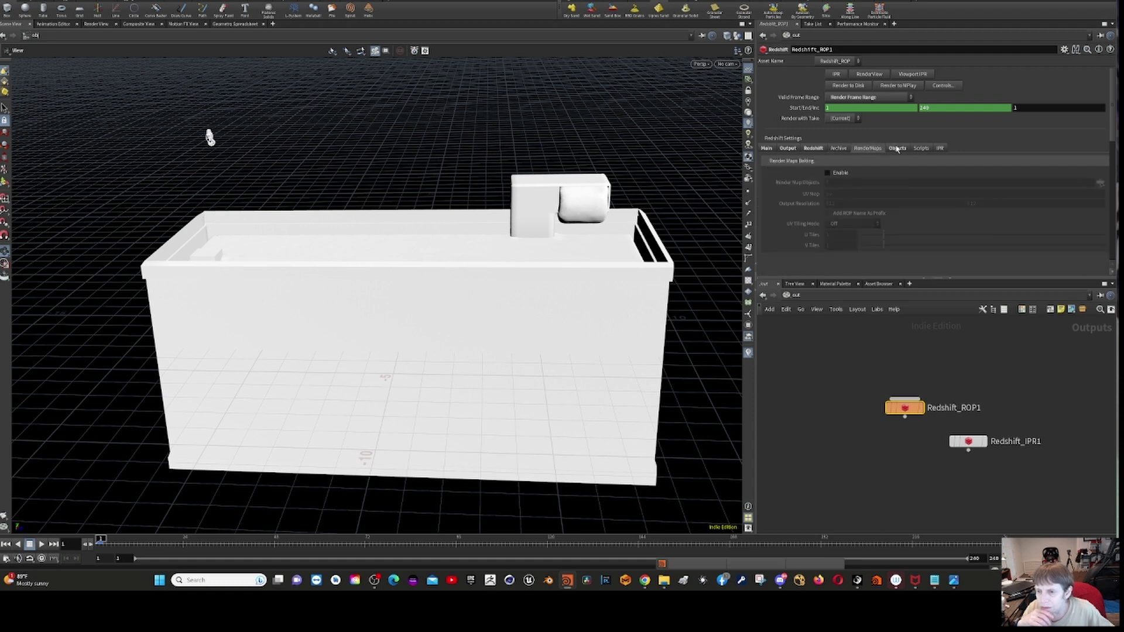
{"action": "left_click", "coordinate": [897, 149]}
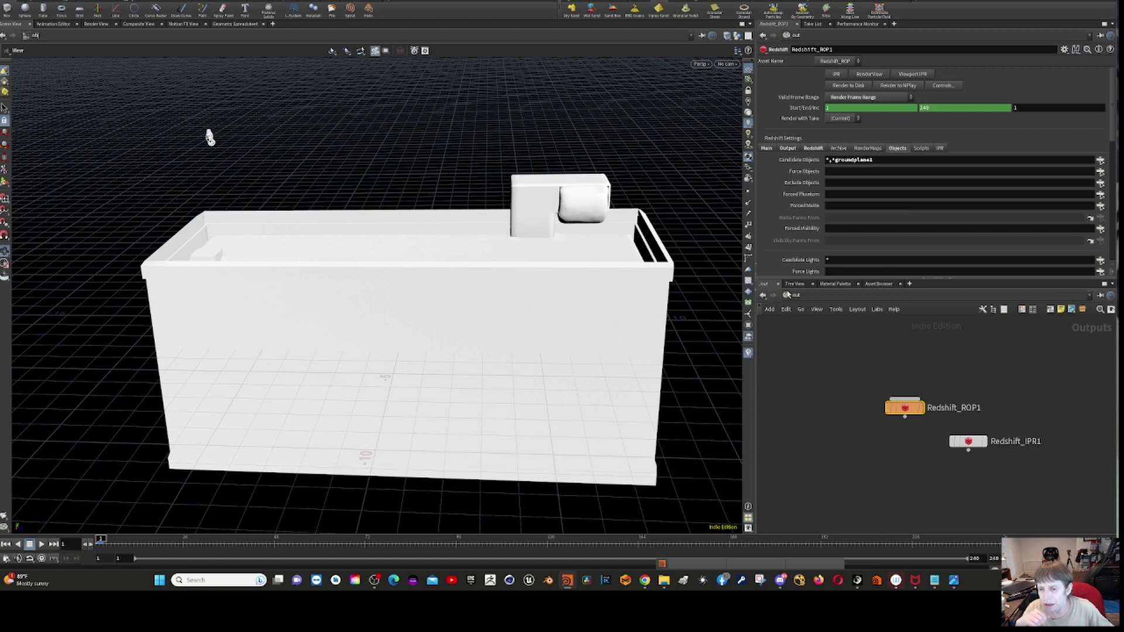
Switch back to obj, look at the cache_grain file cache inside grain_particles and return to the object level.
{"action": "left_click", "coordinate": [787, 295]}
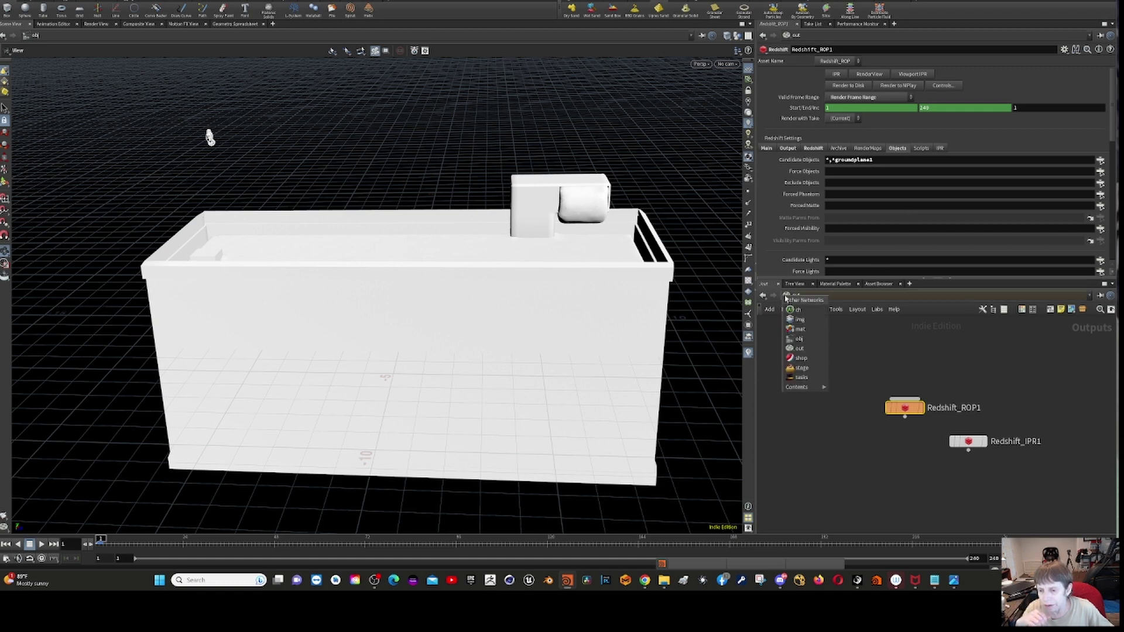
{"action": "left_click", "coordinate": [796, 339]}
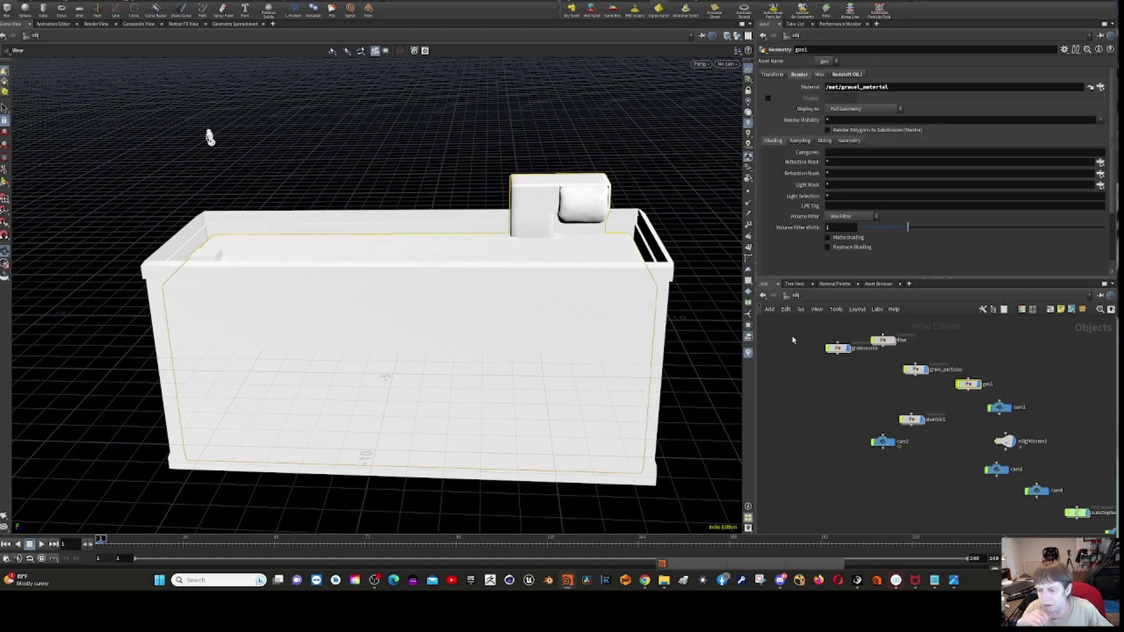
{"action": "double_click", "coordinate": [917, 370]}
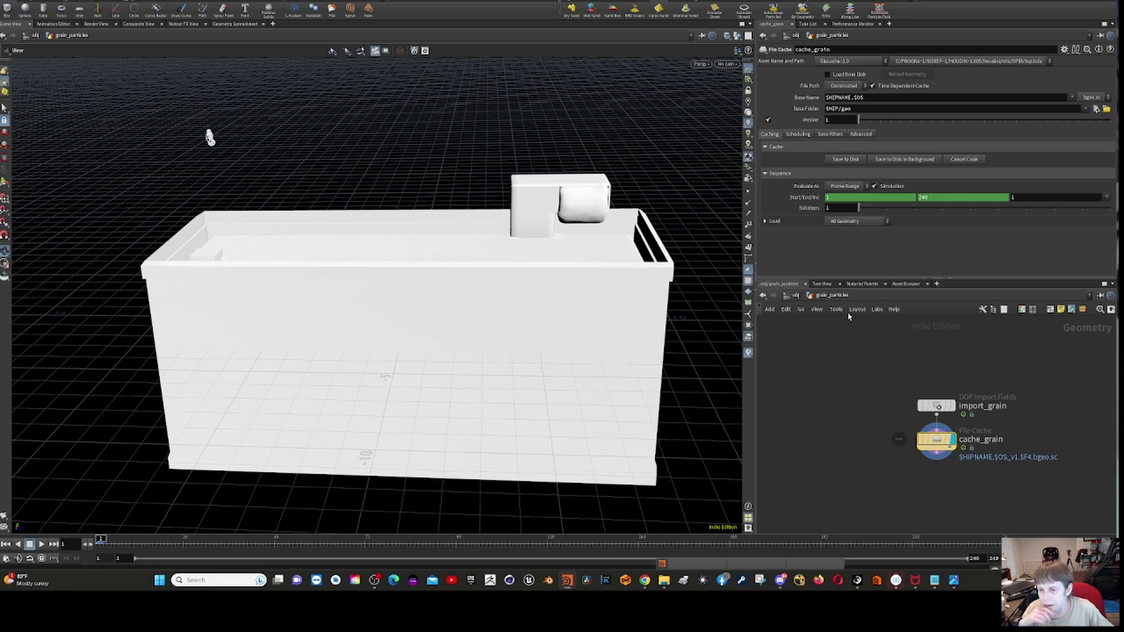
{"action": "left_click", "coordinate": [763, 294]}
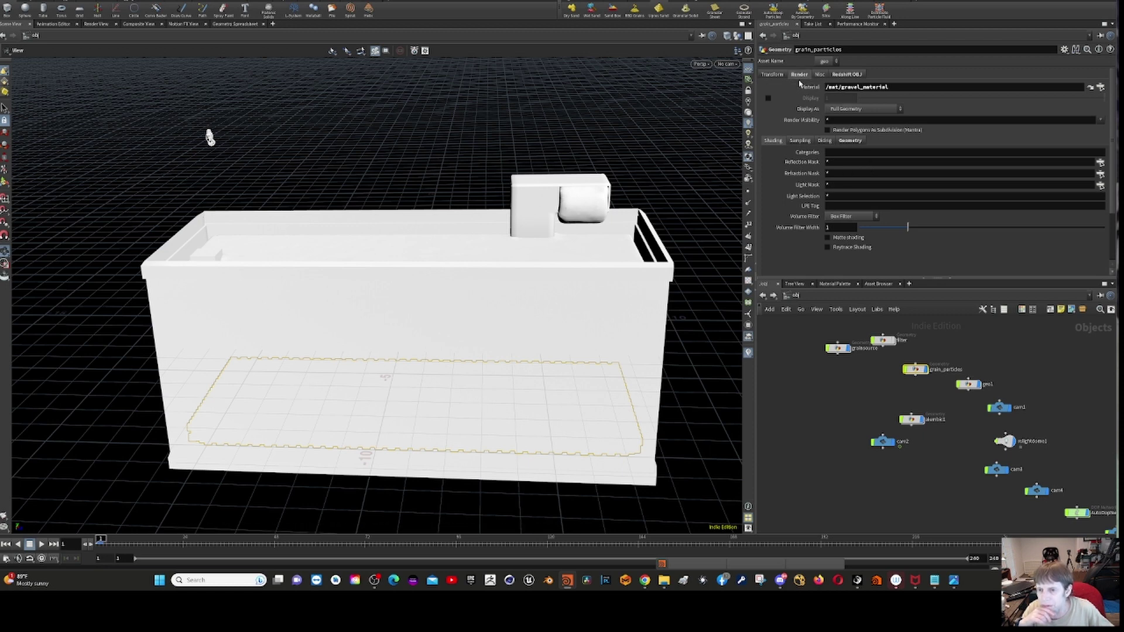
Review the grain_particles object's render material and its Redshift settings, including those for particles.
{"action": "left_click", "coordinate": [841, 77]}
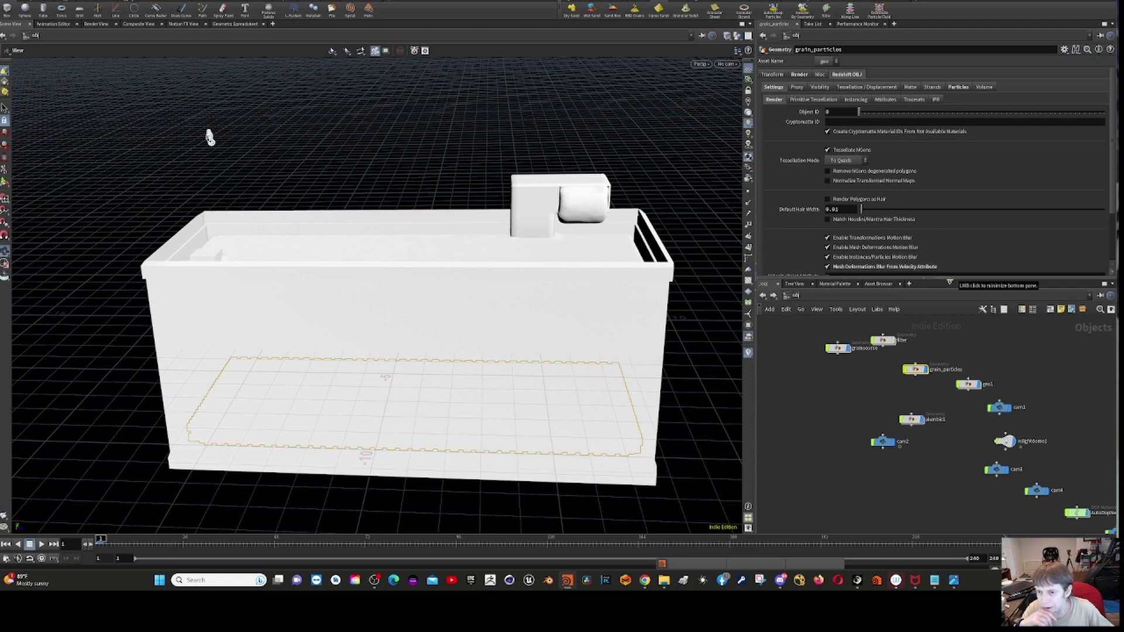
{"action": "left_click", "coordinate": [800, 75]}
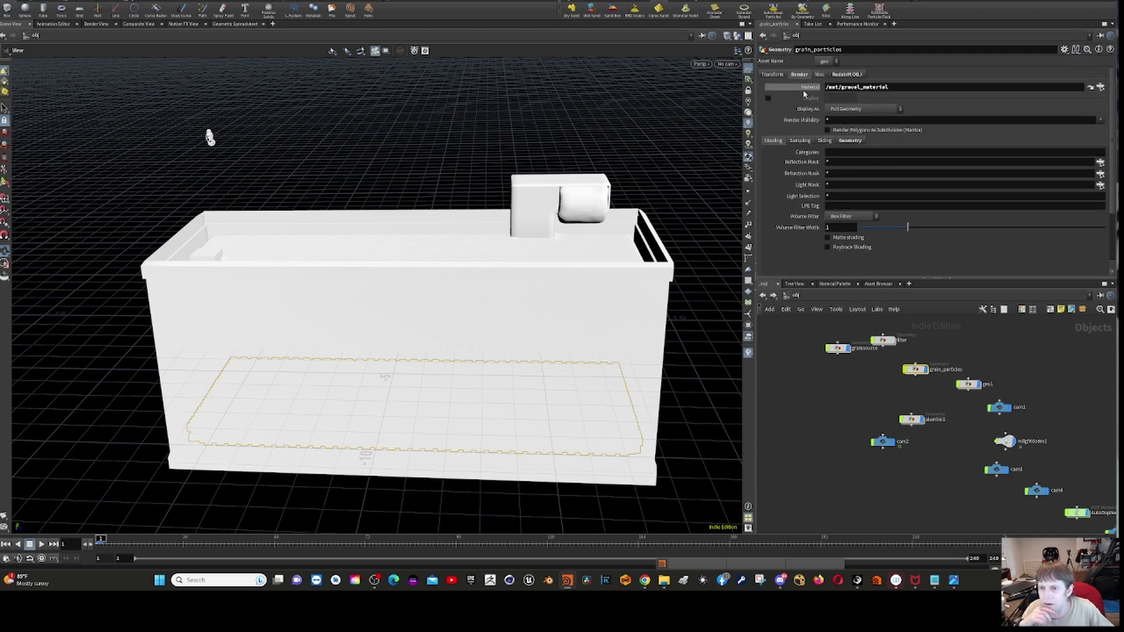
{"action": "left_click", "coordinate": [833, 76]}
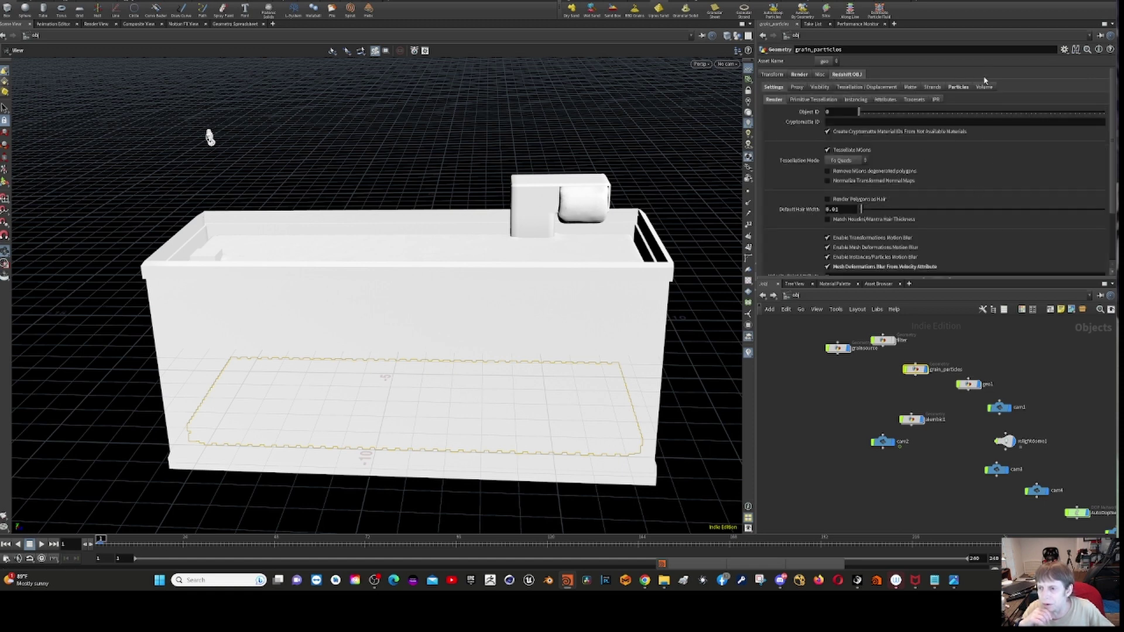
{"action": "left_click", "coordinate": [959, 87]}
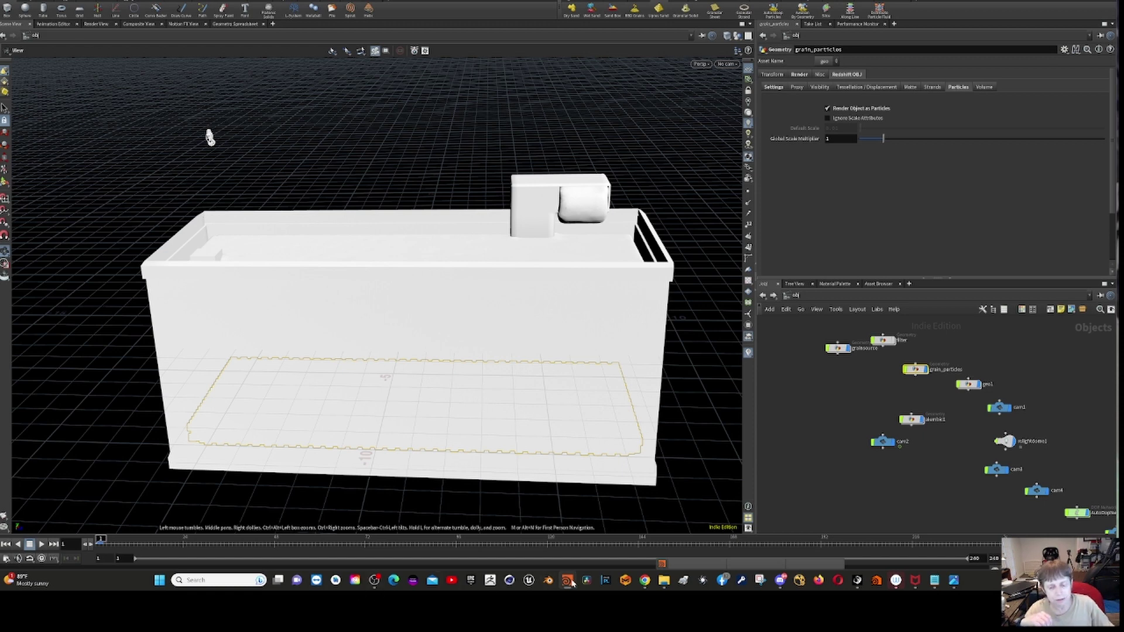
Switch to the Houdini window with the rock scene and show the full node chain of its geo1 network.
{"action": "mouse_move", "coordinate": [570, 583]}
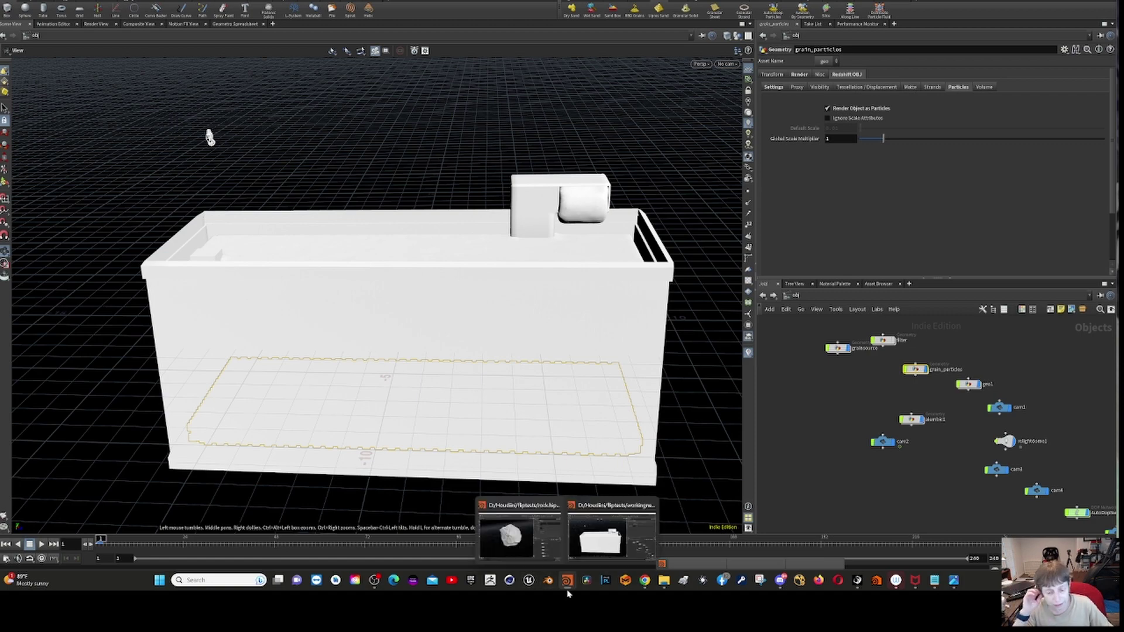
{"action": "left_click", "coordinate": [505, 541]}
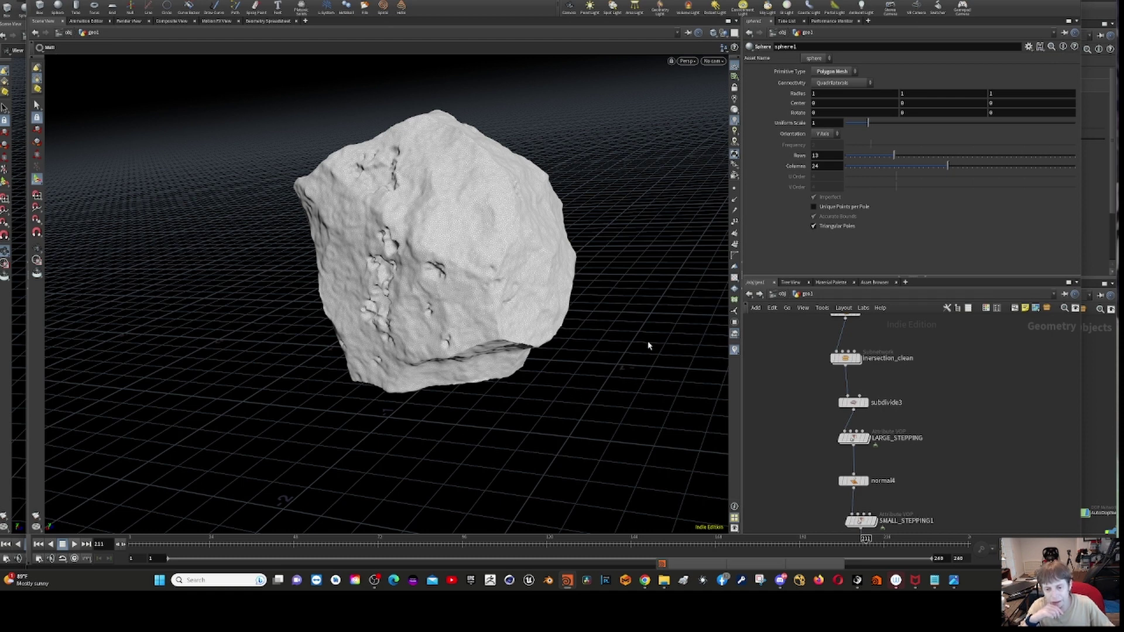
{"action": "scroll", "coordinate": [803, 378], "scroll_direction": "down", "scroll_amount": 4}
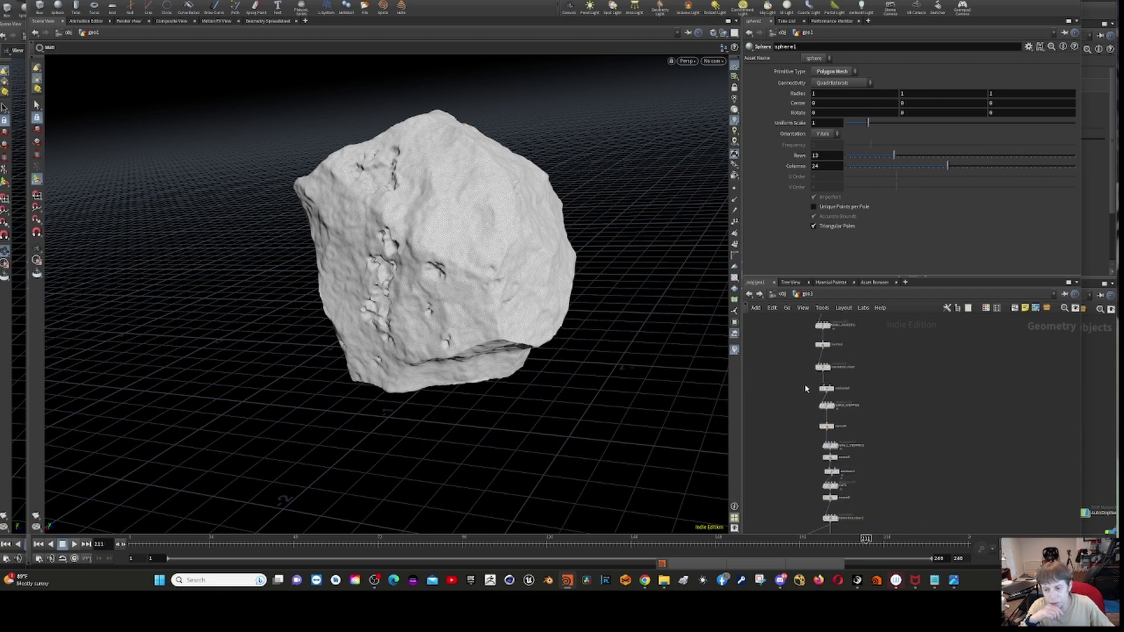
Examine the rock's geo1 node chain from the source sphere through the faceting, subdivide, normal and stepping nodes.
{"action": "scroll", "coordinate": [804, 388], "scroll_direction": "up", "scroll_amount": 3}
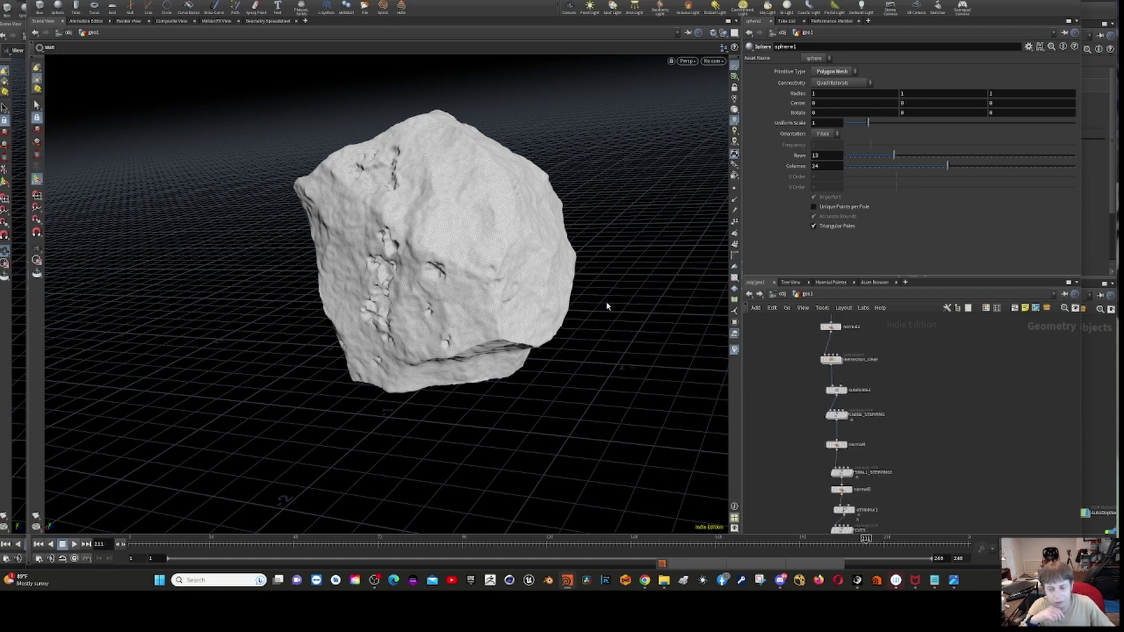
{"action": "scroll", "coordinate": [813, 427], "scroll_direction": "down", "scroll_amount": 5}
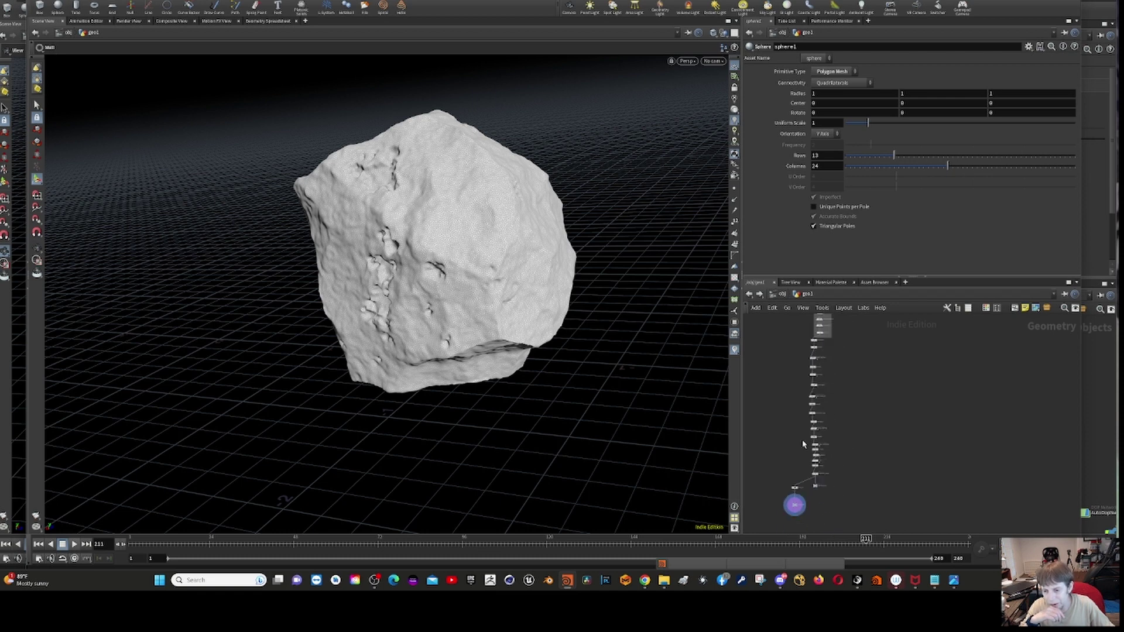
{"action": "scroll", "coordinate": [799, 433], "scroll_direction": "down", "scroll_amount": 2}
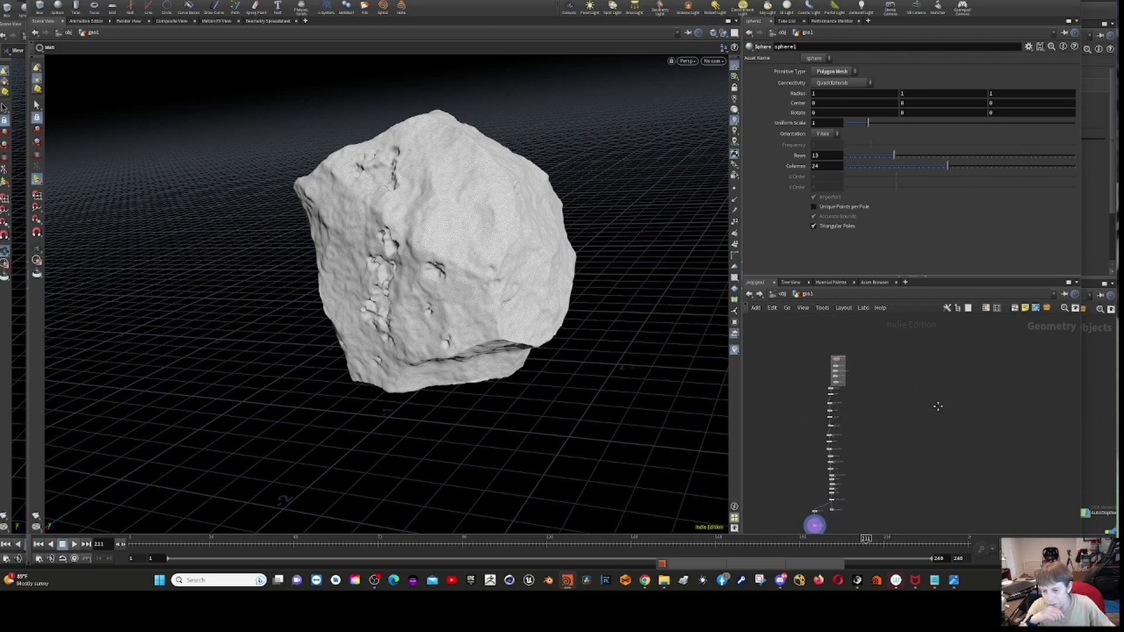
{"action": "scroll", "coordinate": [923, 401], "scroll_direction": "up", "scroll_amount": 3}
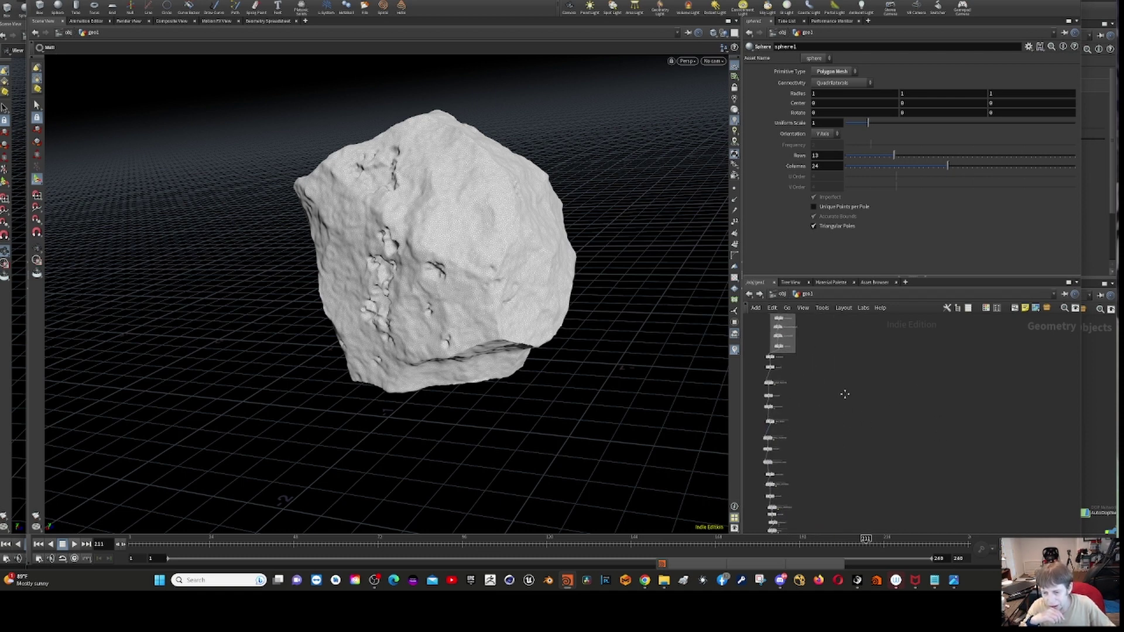
{"action": "middle_click_drag", "start_coordinate": [845, 391], "coordinate": [894, 387]}
{"action": "scroll", "coordinate": [855, 457], "scroll_direction": "up", "scroll_amount": 5}
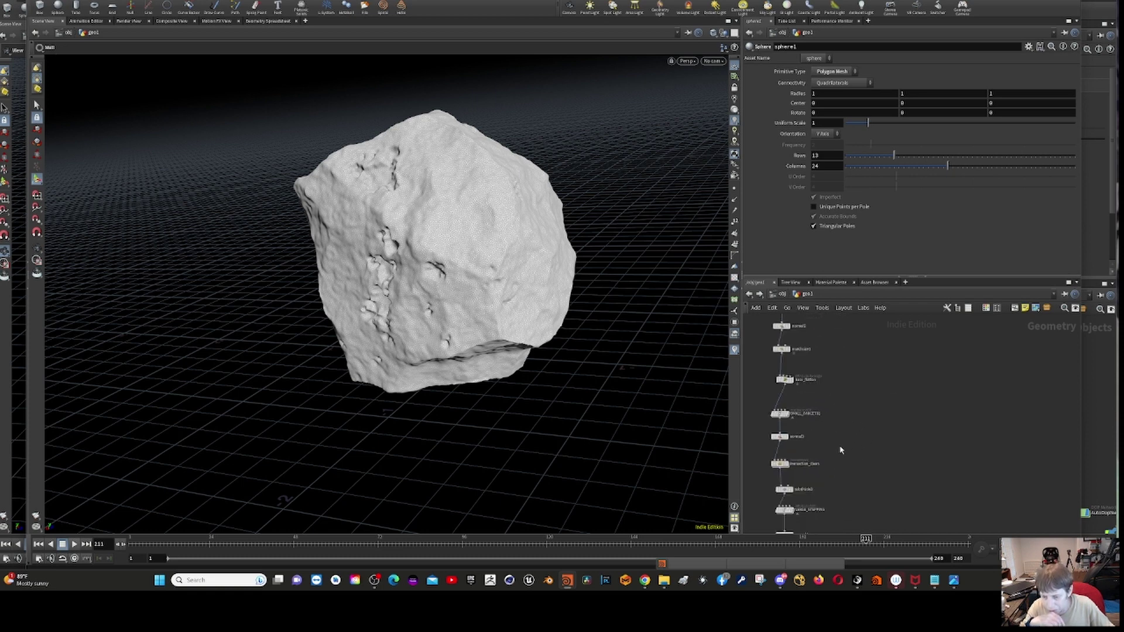
{"action": "middle_click_drag", "start_coordinate": [866, 425], "coordinate": [918, 368]}
{"action": "mouse_move", "coordinate": [821, 414]}
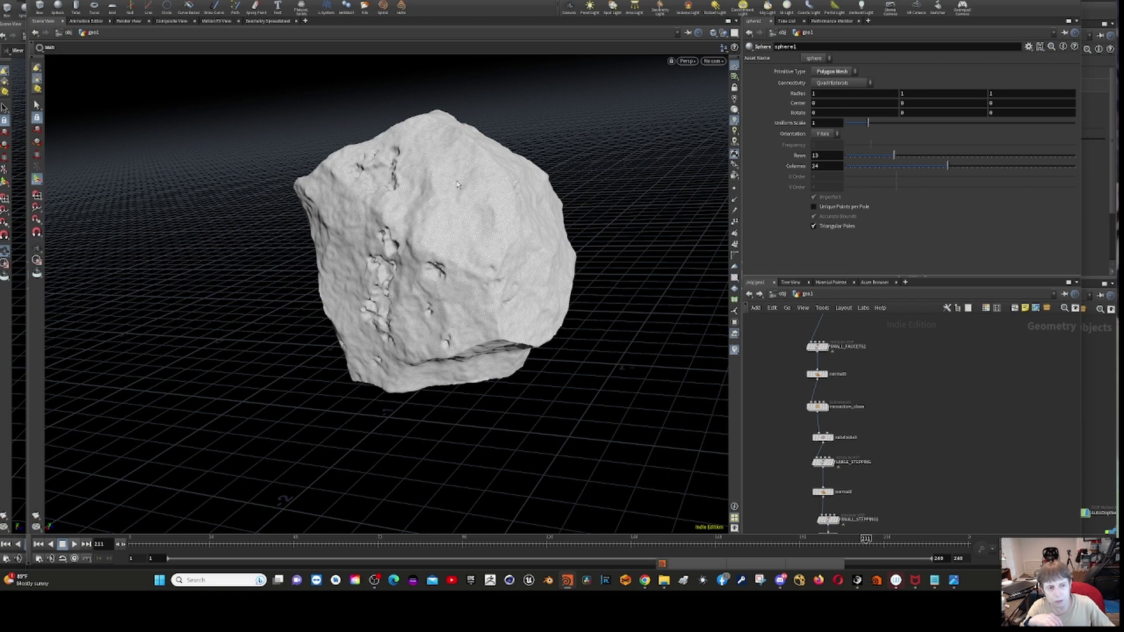
Open the recent scene file simplerock.hiplc.
{"action": "left_click", "coordinate": [39, 0]}
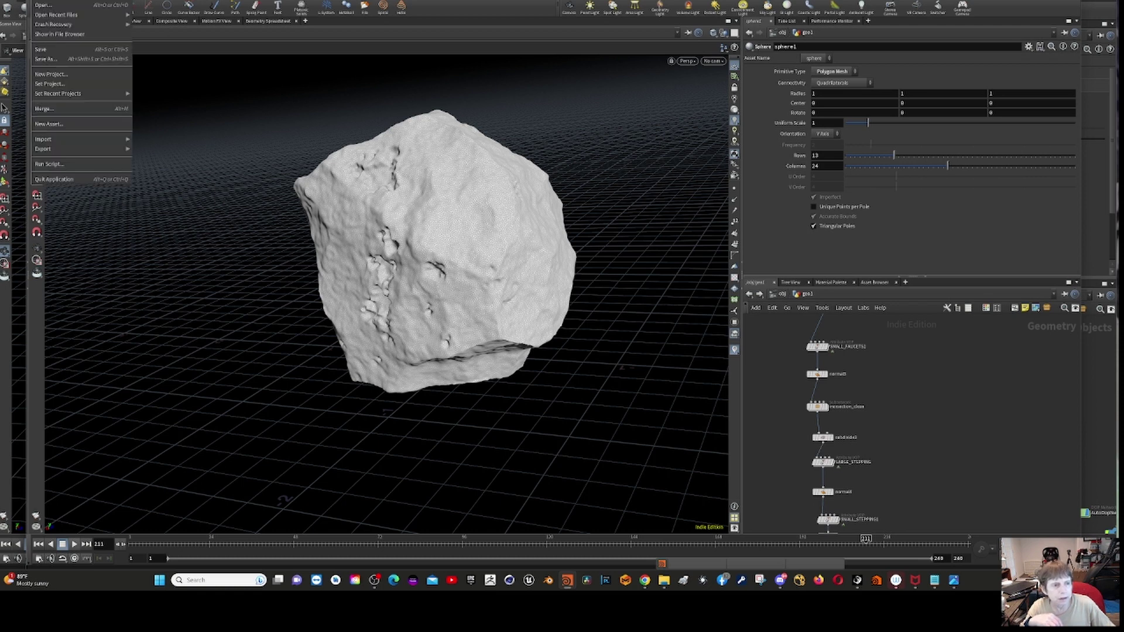
{"action": "mouse_move", "coordinate": [90, 16]}
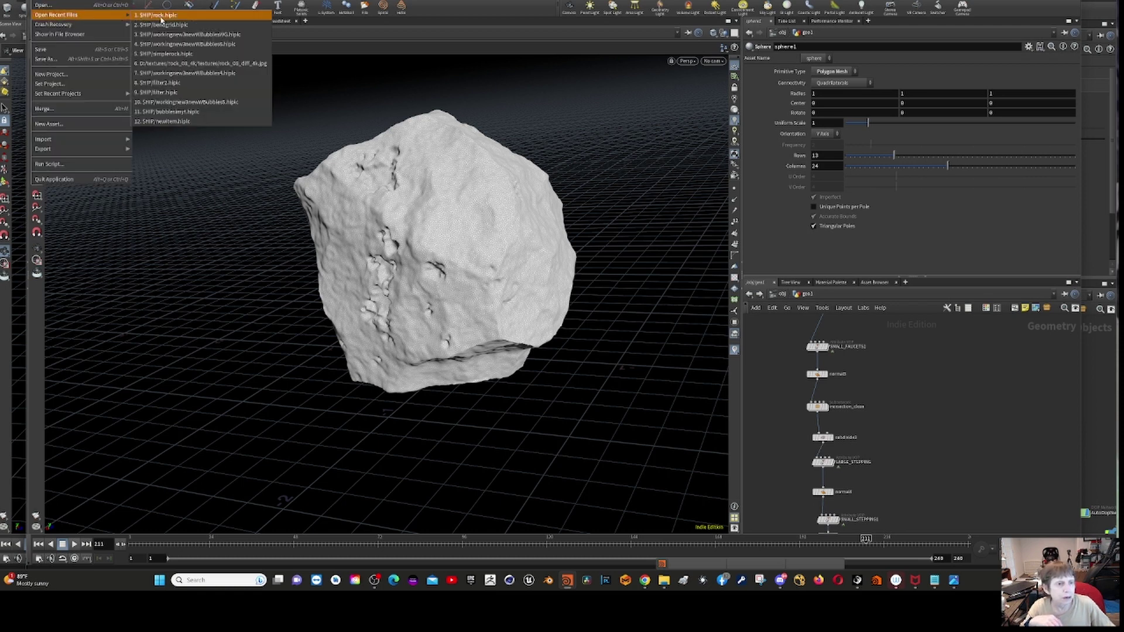
{"action": "left_click", "coordinate": [209, 54]}
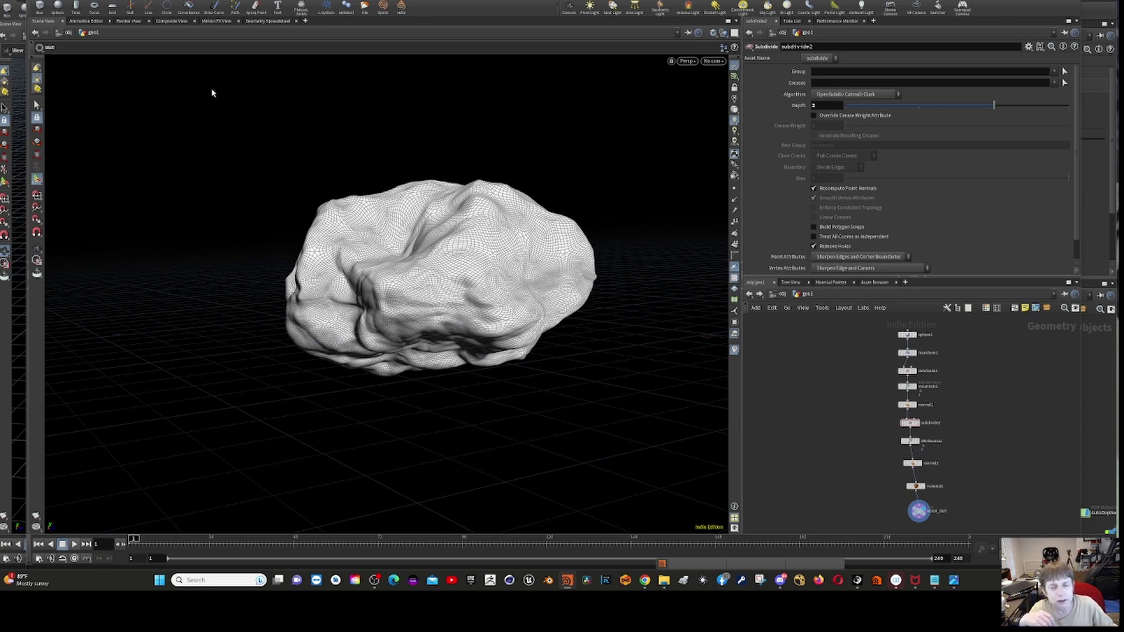
Render the simple rock in the Redshift RenderView, inspect its appearance and close the render window.
{"action": "left_click", "coordinate": [109, 1]}
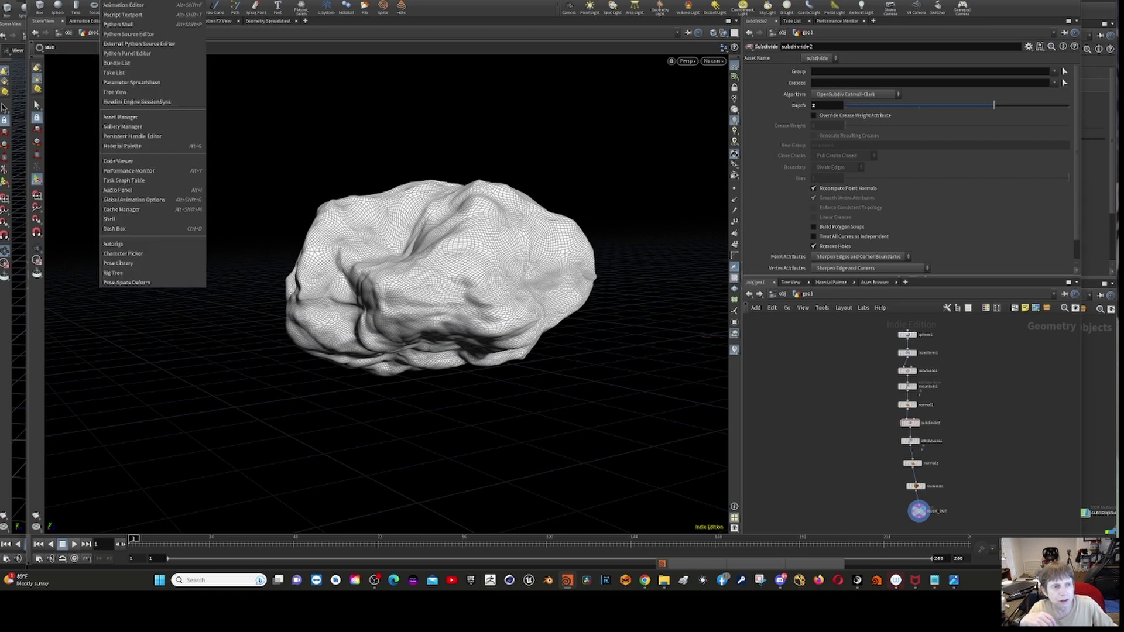
{"action": "left_click", "coordinate": [171, 2]}
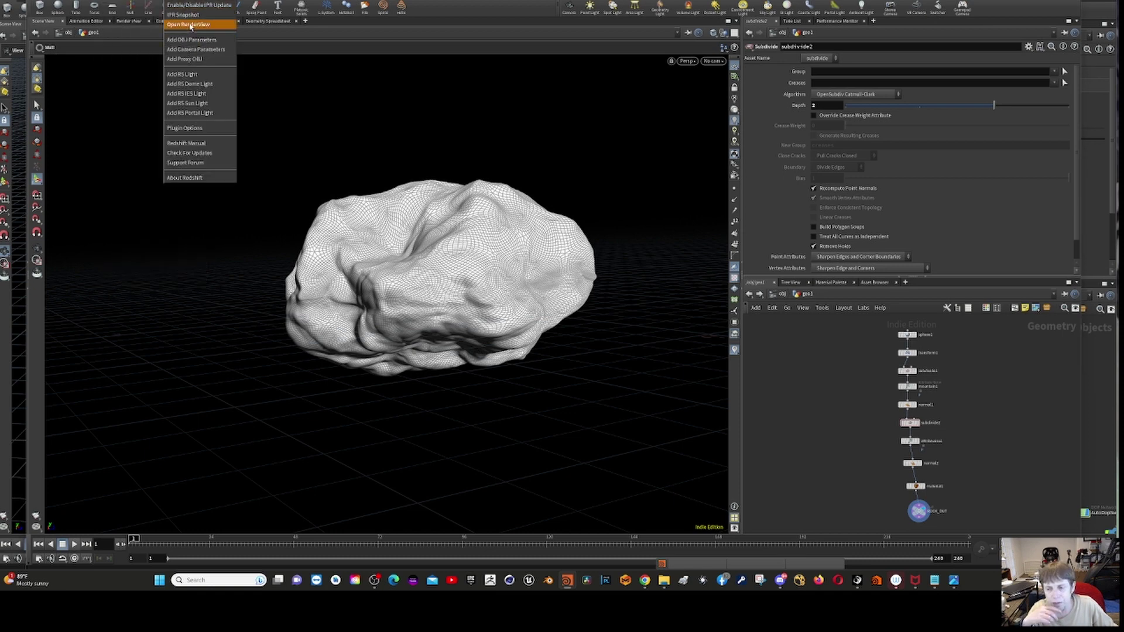
{"action": "left_click", "coordinate": [191, 24]}
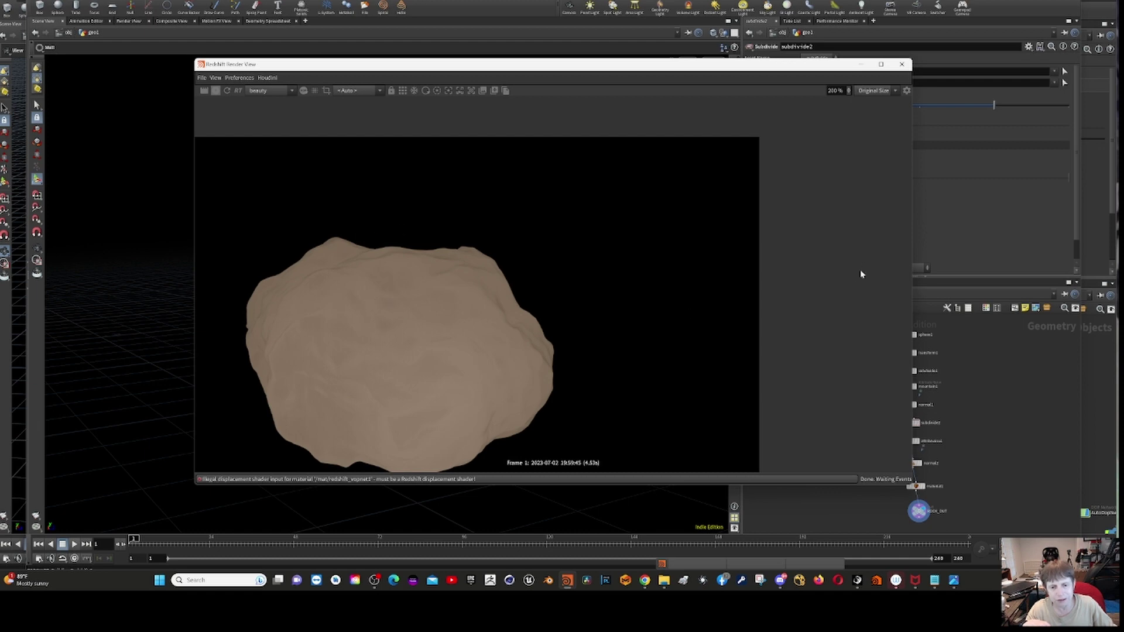
{"action": "left_click", "coordinate": [901, 65]}
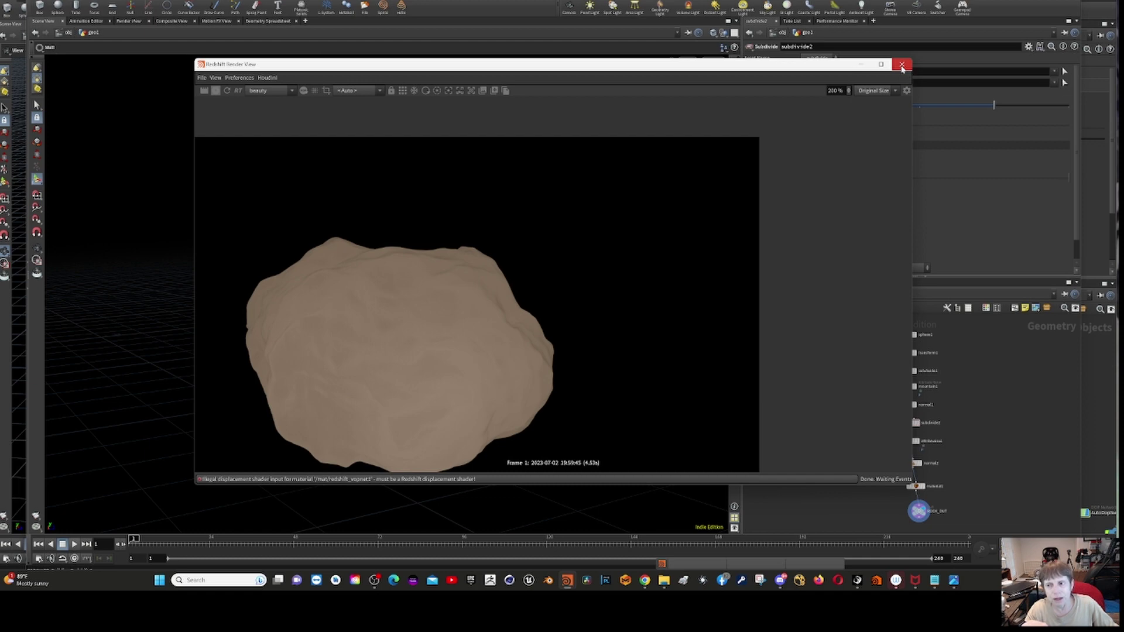